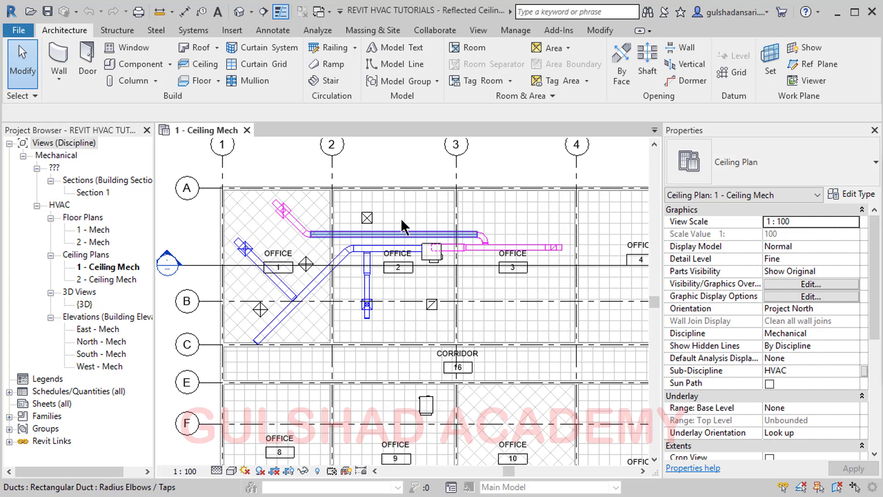
Start a new duct for the lower air terminal in Office 1 using the Round Duct type Taps / Short Radius
scroll(281, 202, "up", 2)
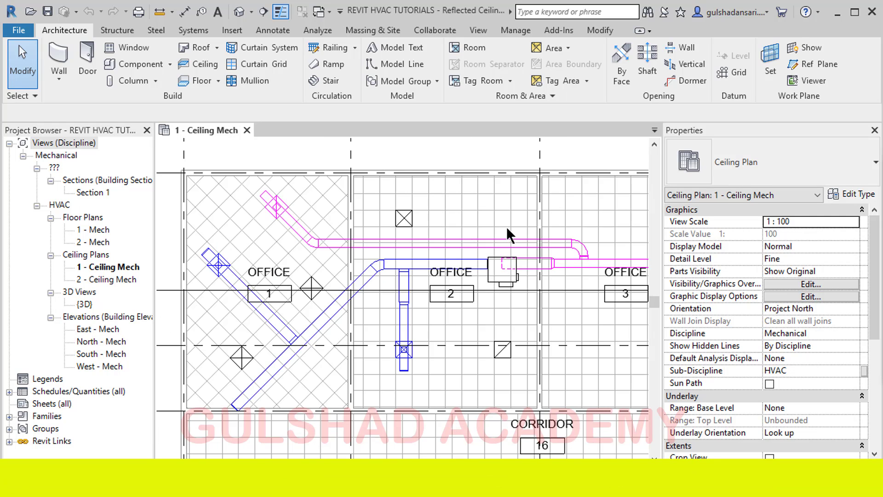
middle_click_drag(285, 303, 265, 275)
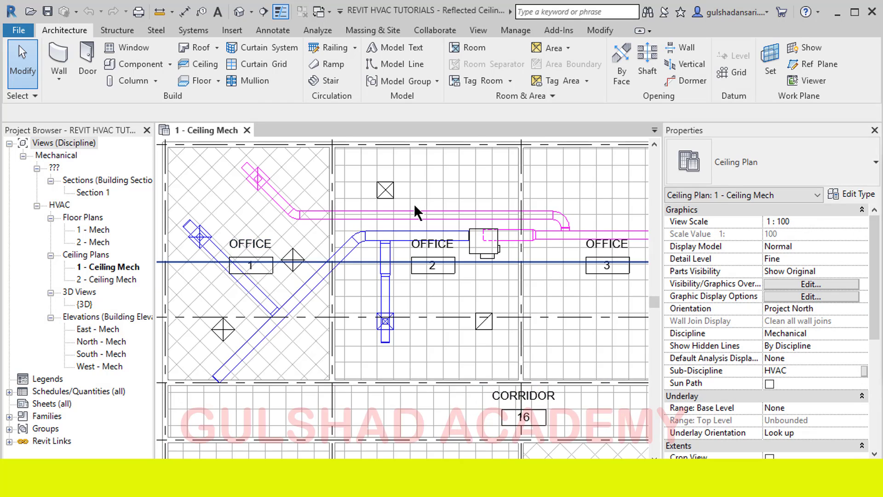
scroll(414, 191, "up", 2)
middle_click_drag(275, 333, 423, 258)
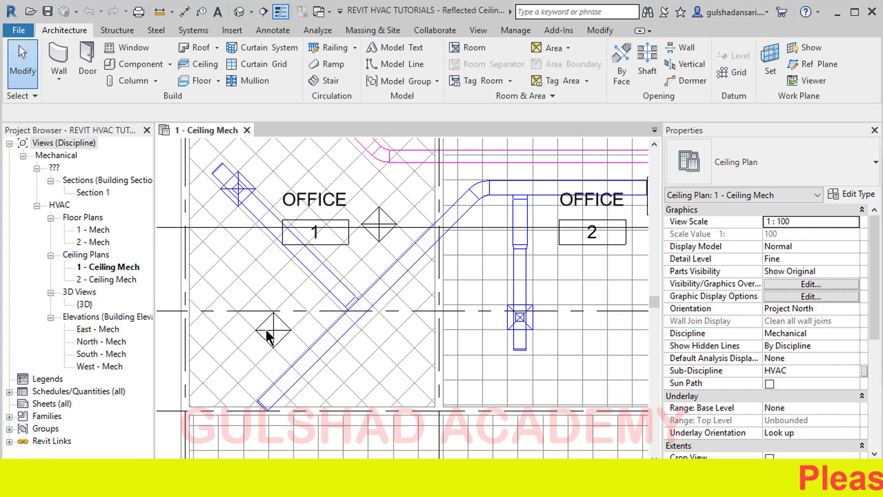
left_click(380, 224)
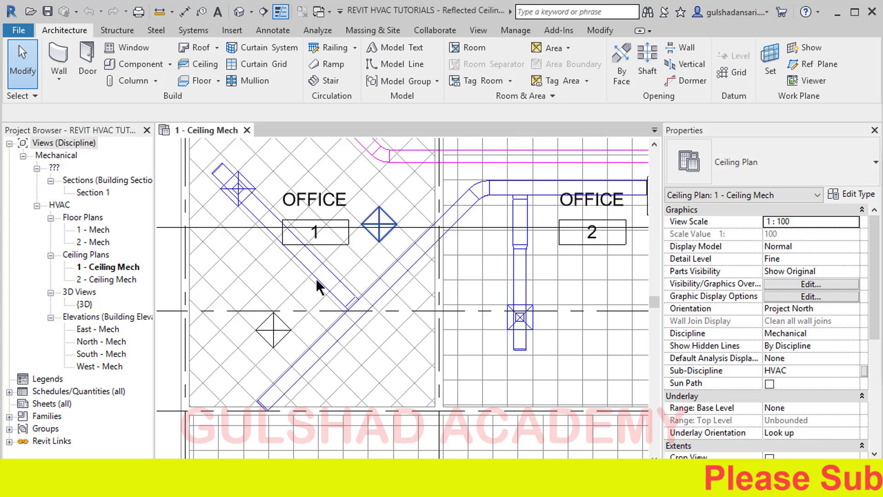
middle_click_drag(294, 339, 288, 267)
scroll(288, 268, "up", 1)
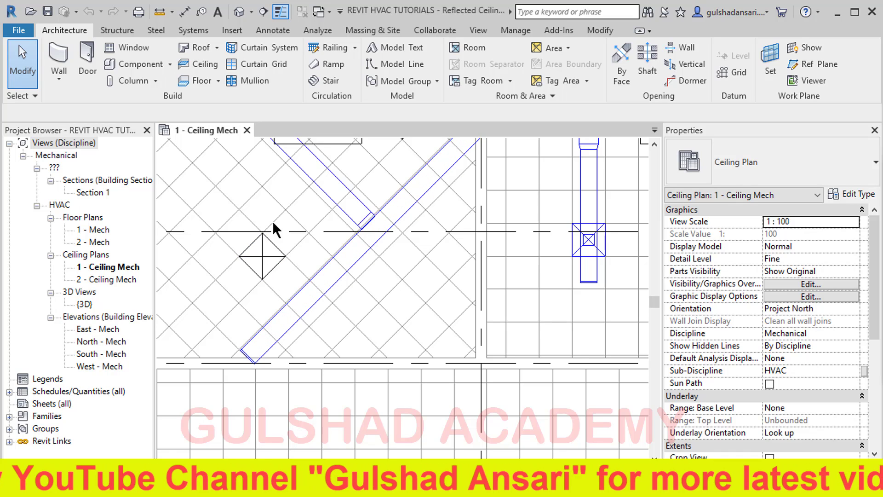
left_click(189, 29)
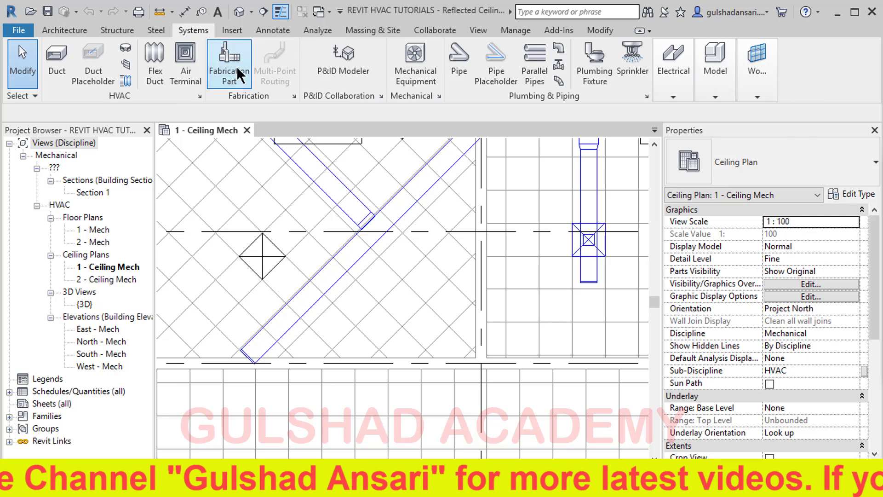
left_click(63, 78)
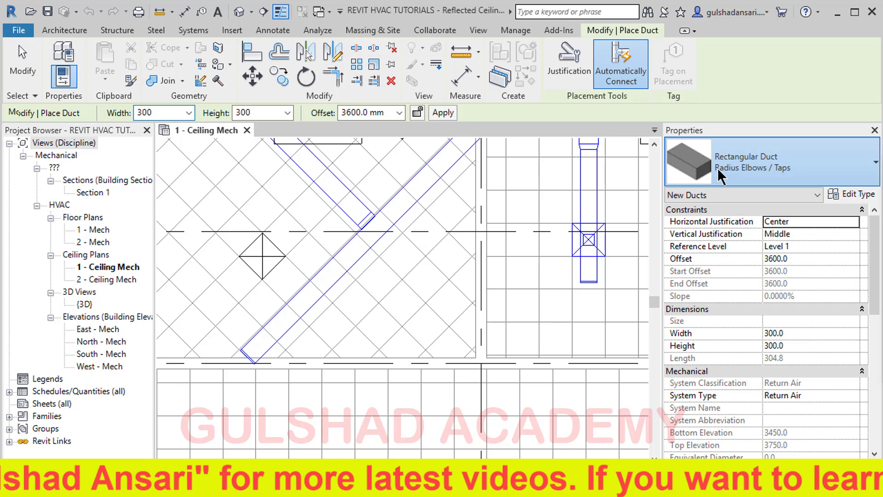
left_click(718, 167)
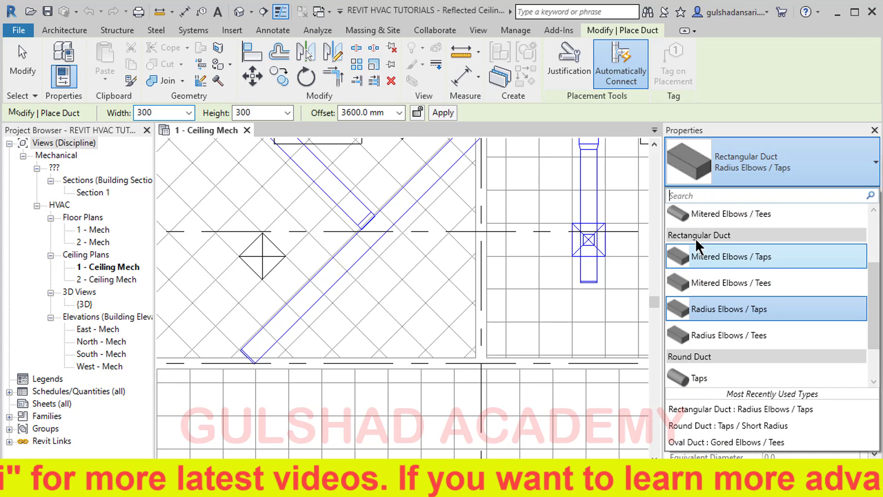
left_click(703, 314)
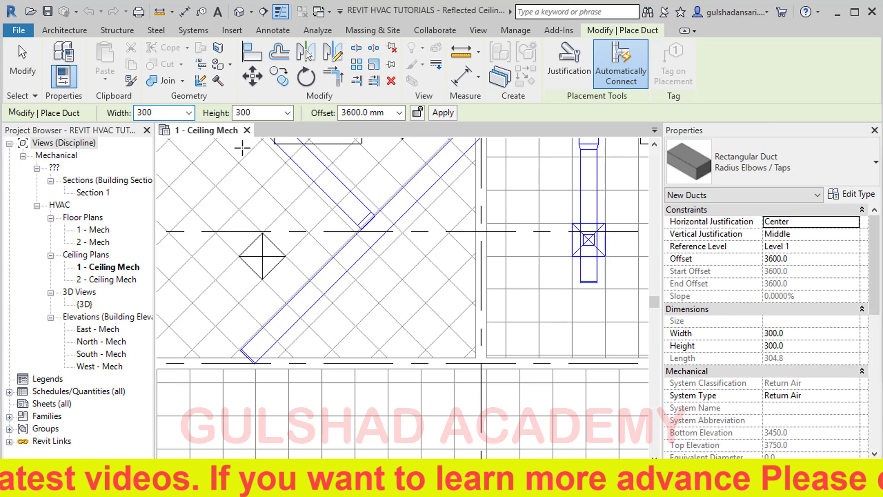
left_click(745, 176)
scroll(706, 360, "down", 3)
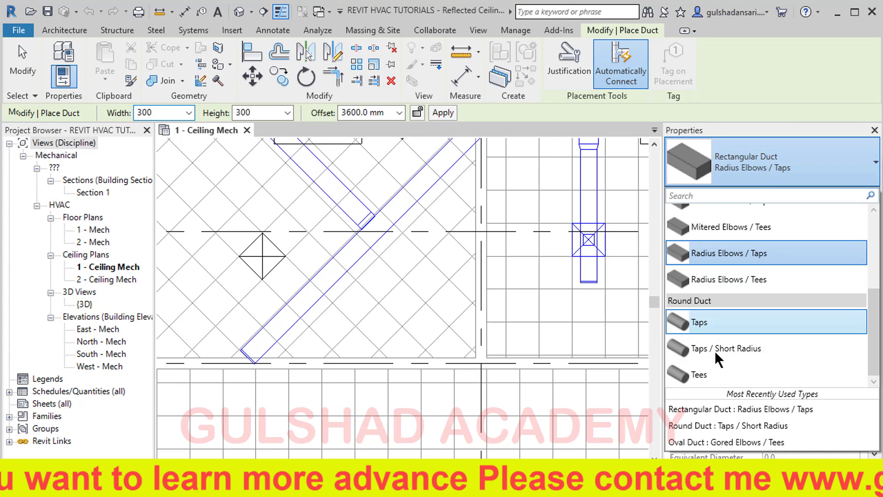
key("Escape")
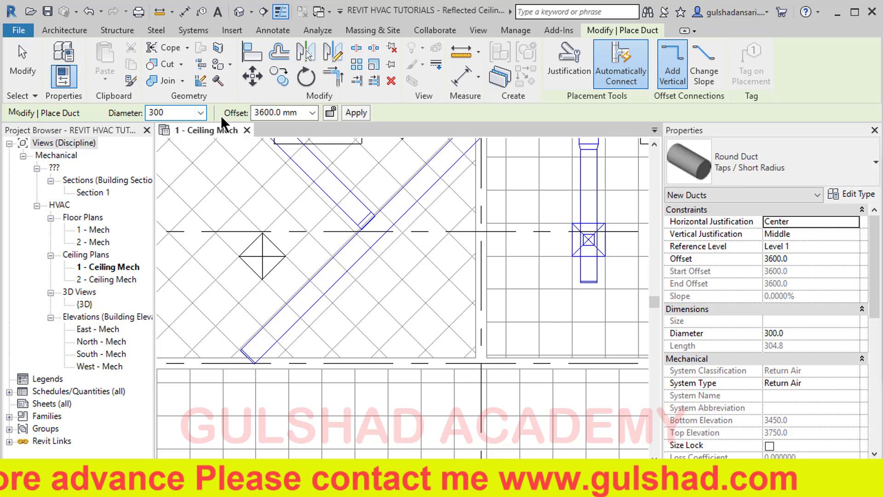
Draw a 200 mm diameter round duct about 346 mm long from beside the lower Office 1 air terminal to the diagonal main duct
left_click(201, 113)
scroll(170, 193, "up", 3)
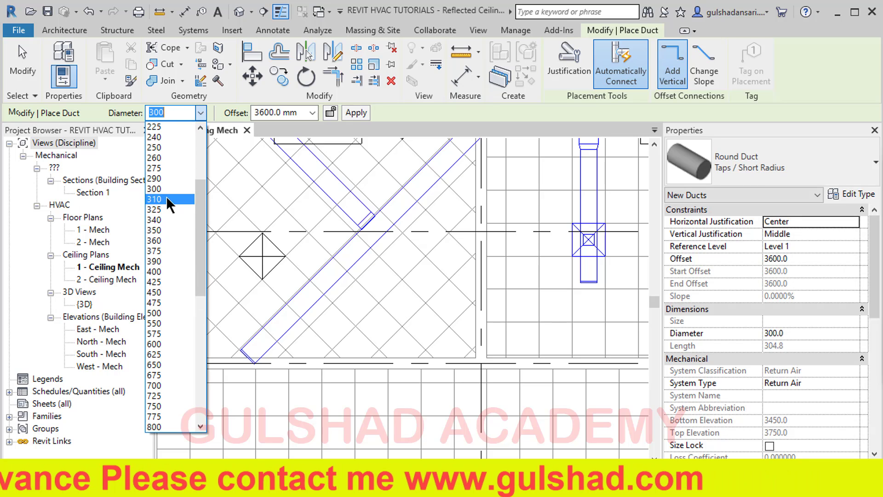
left_click(159, 138)
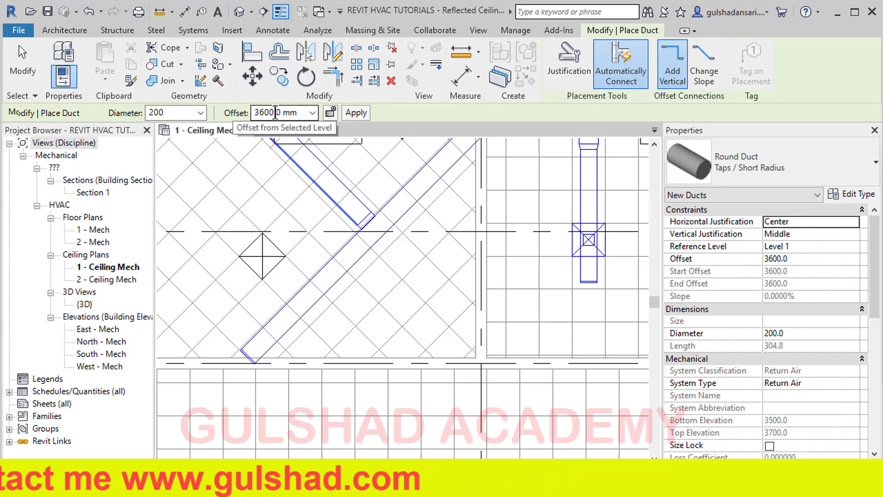
scroll(280, 282, "up", 3)
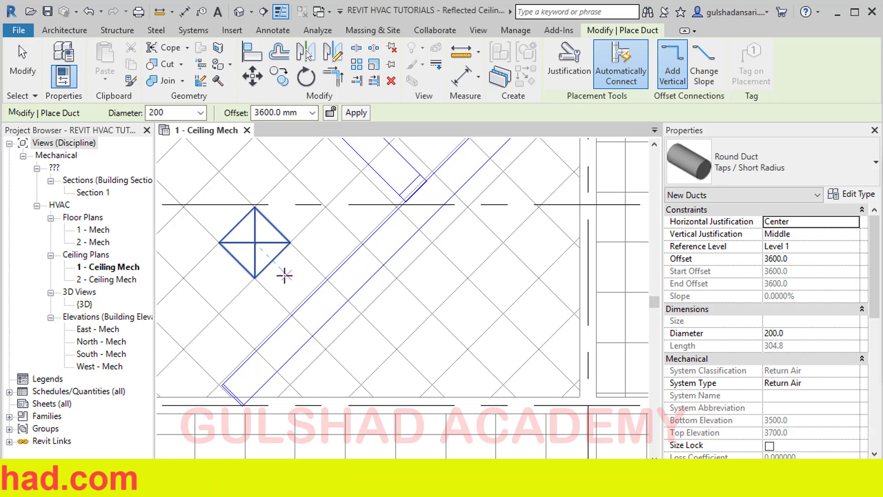
left_click(282, 272)
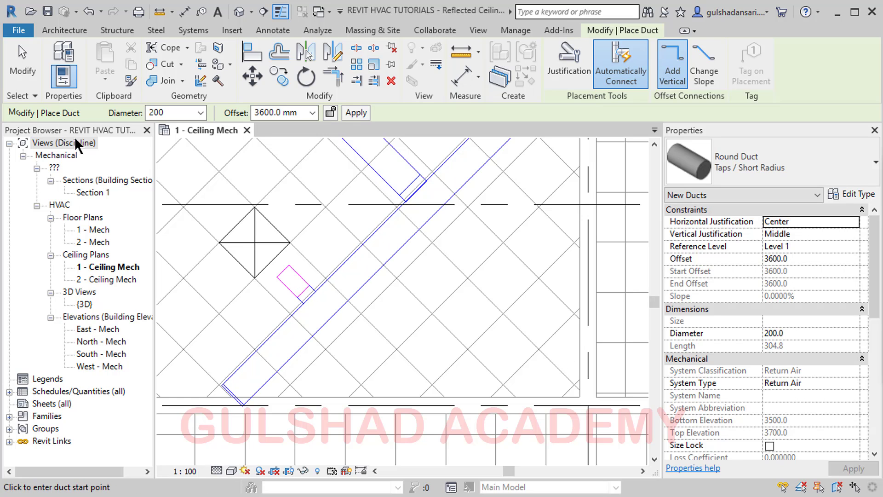
left_click(24, 77)
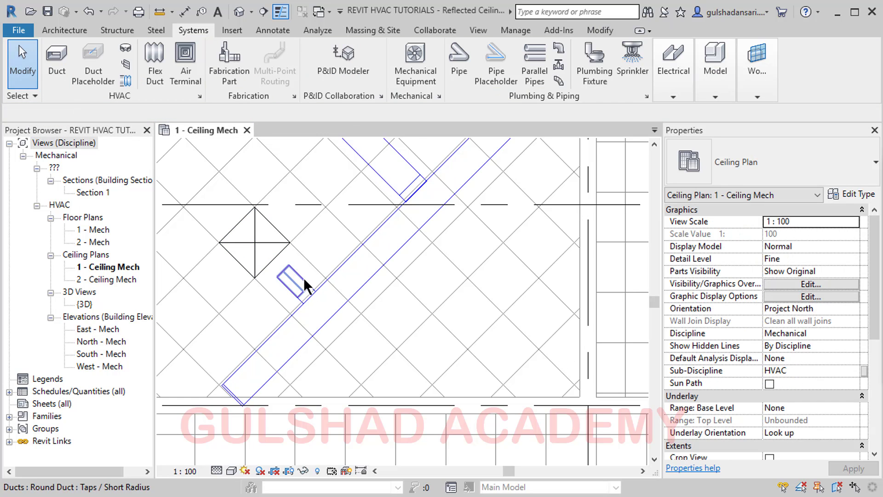
Change the system type of the short round branch duct to Supply Air
scroll(305, 285, "up", 3)
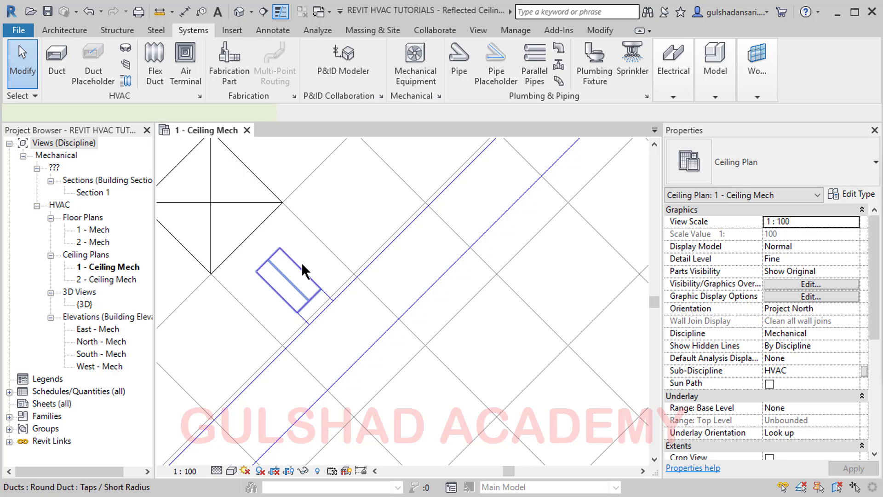
left_click(304, 271)
left_click(846, 385)
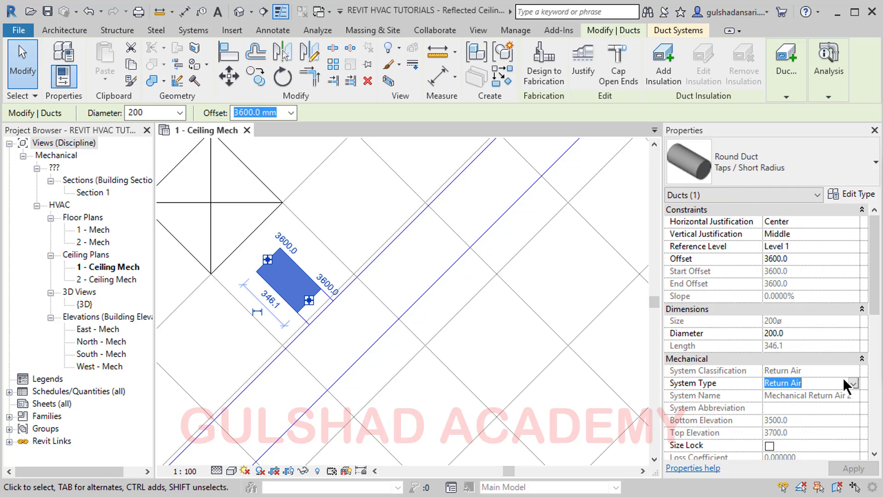
left_click(854, 384)
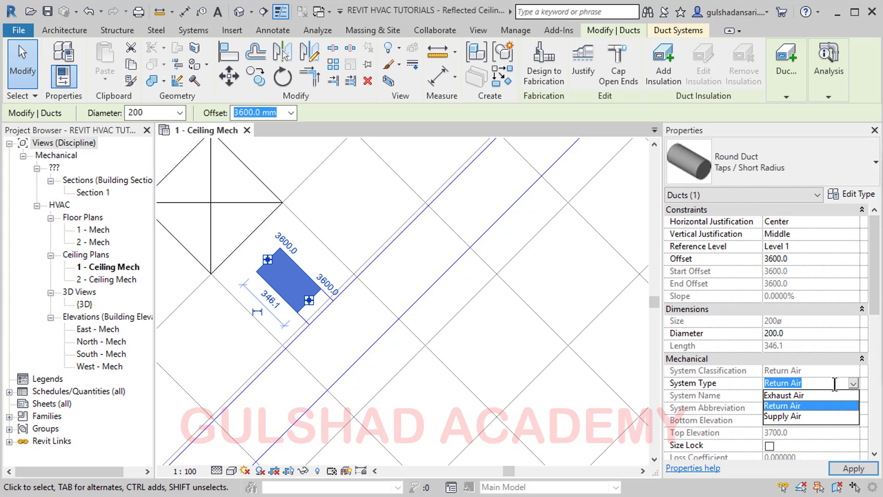
left_click(782, 415)
left_click(343, 306)
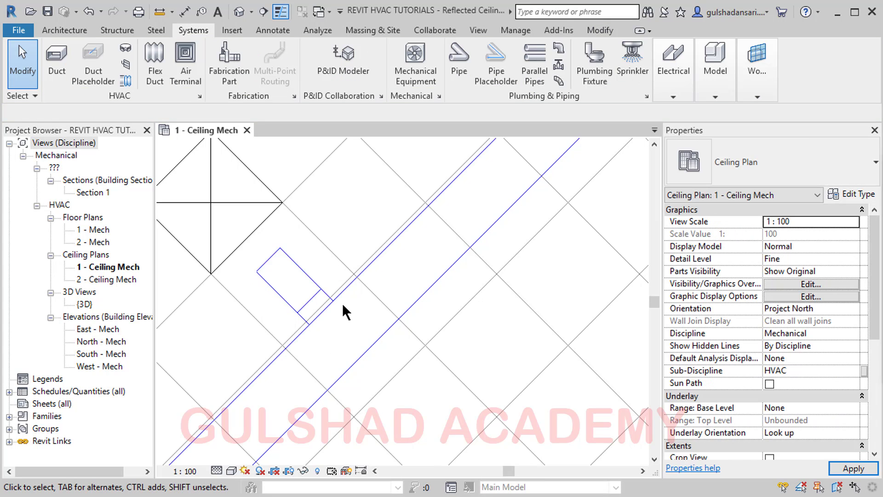
Inspect the round branch duct's connection to the main duct and its position above the air terminal in the 3D view
left_click(239, 12)
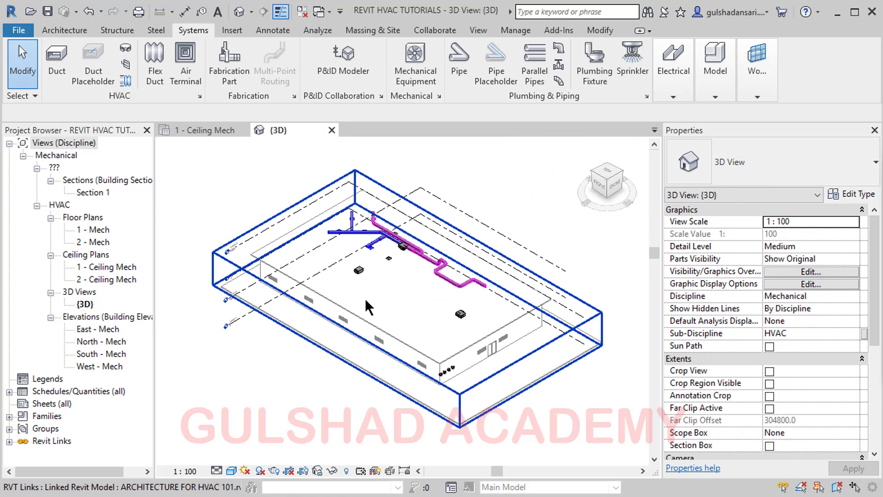
scroll(324, 239, "up", 10)
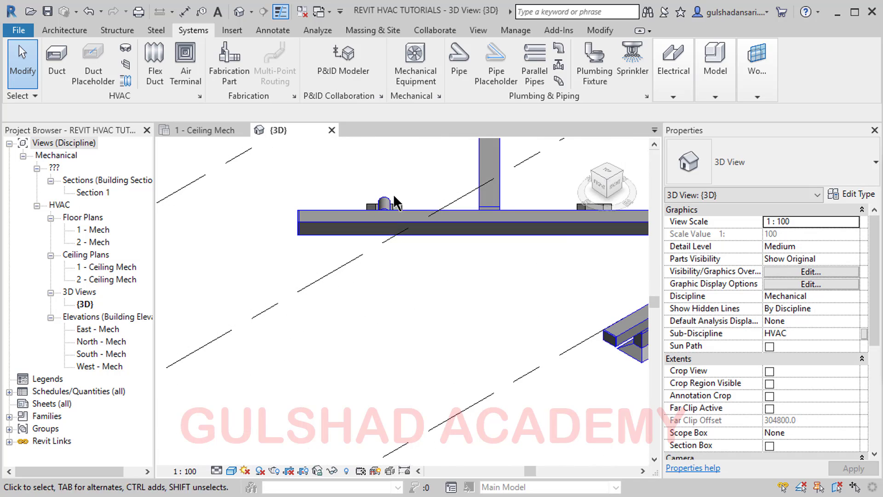
left_click(332, 279)
middle_click_drag(332, 280, 578, 322, "shift")
scroll(392, 221, "up", 4)
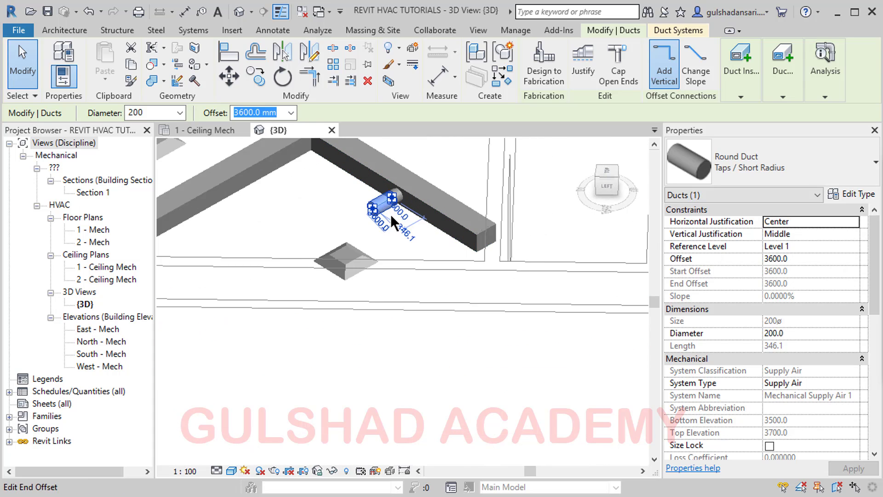
middle_click_drag(443, 245, 394, 270, "shift")
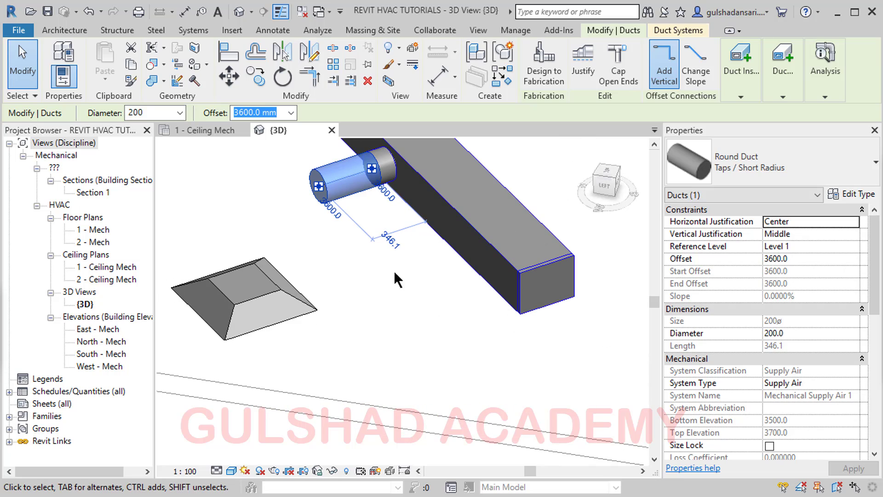
left_click(388, 277)
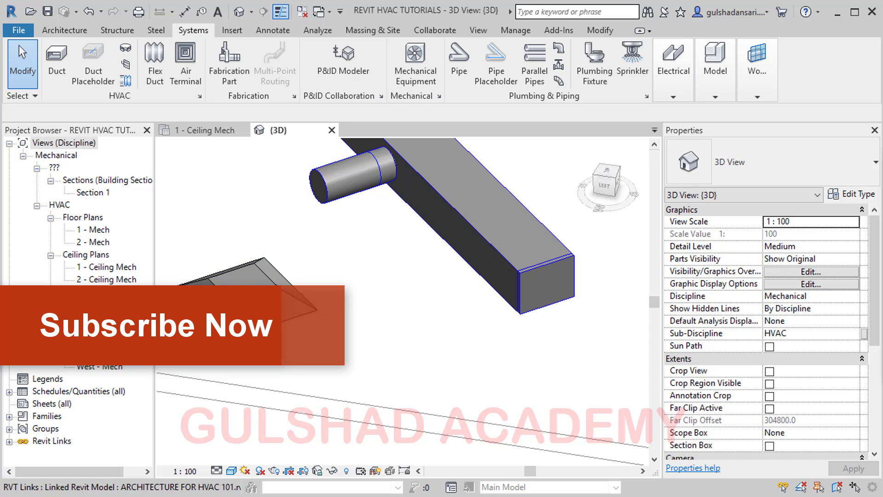
In the 1 - Ceiling Mech plan, draw a 200 mm round flex duct from the branch duct's open end to the air terminal
left_click(199, 129)
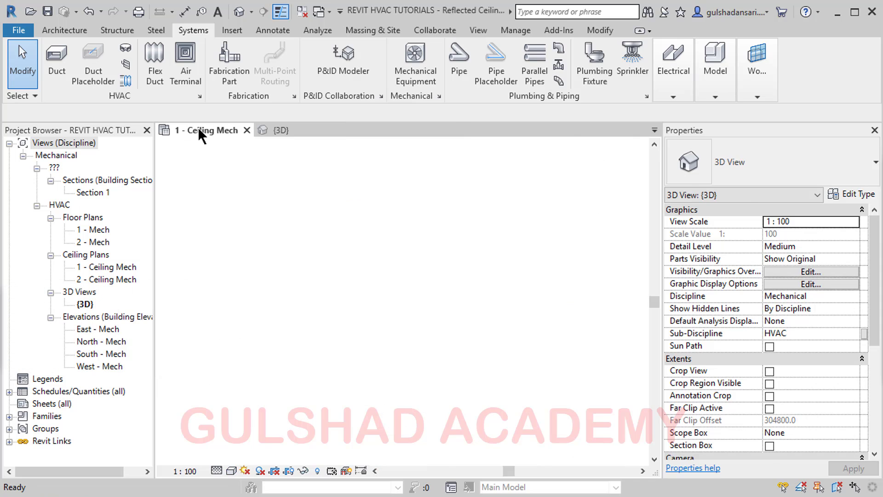
scroll(253, 256, "down", 2)
middle_click_drag(253, 256, 365, 278)
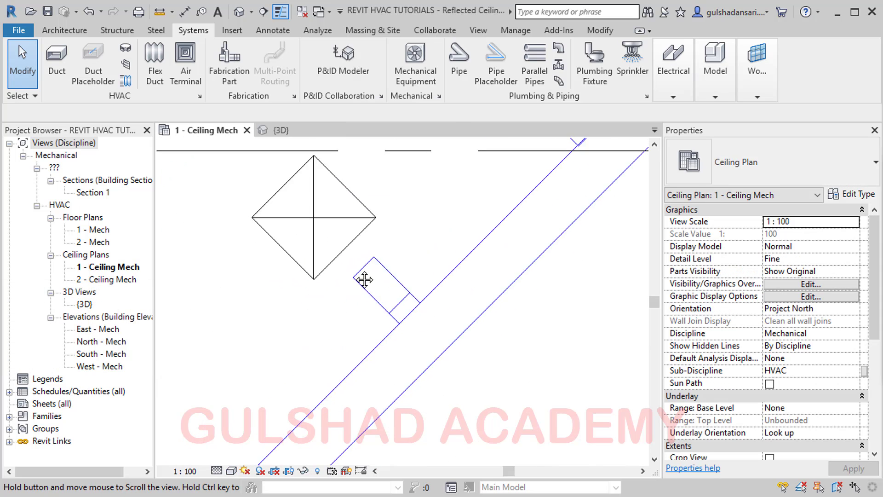
scroll(382, 278, "up", 1)
left_click(385, 280)
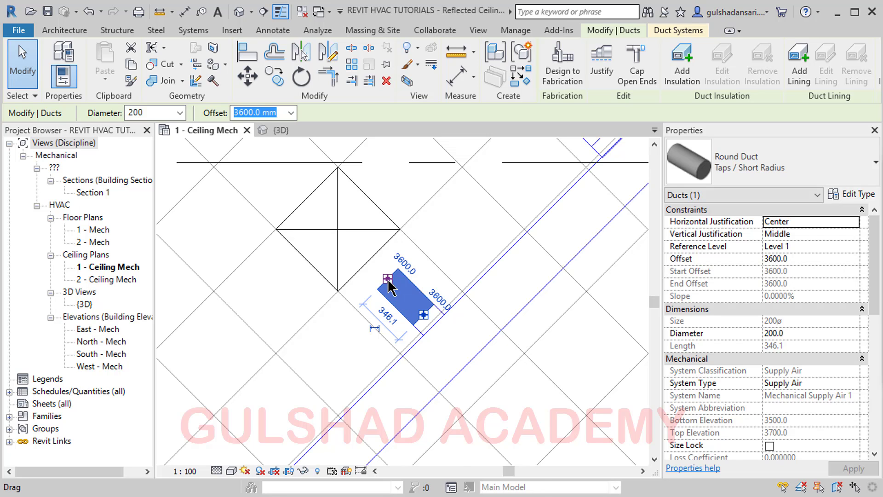
right_click(390, 287)
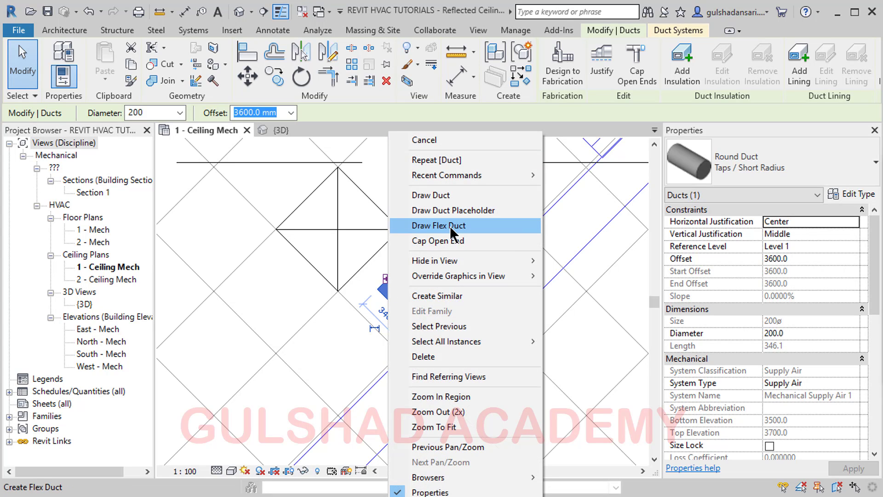
left_click(477, 225)
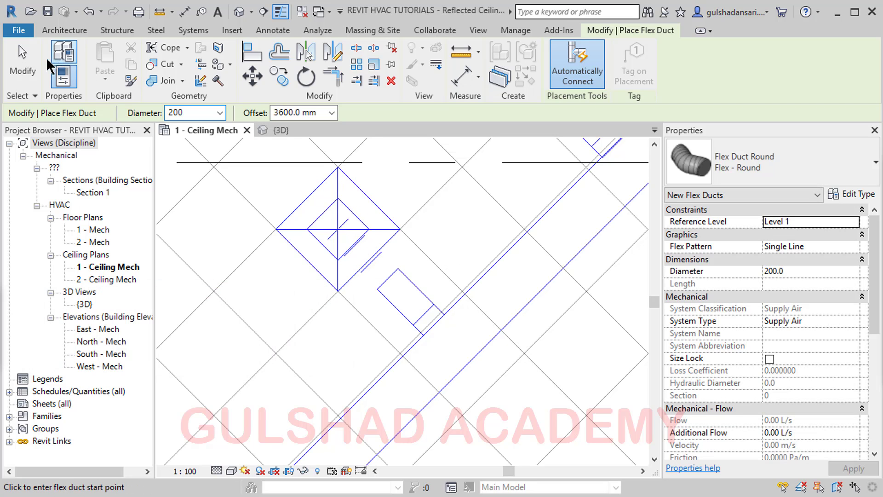
left_click(36, 59)
Examine the round duct and the flex duct connection to the air terminal in the 3D view
left_click(276, 130)
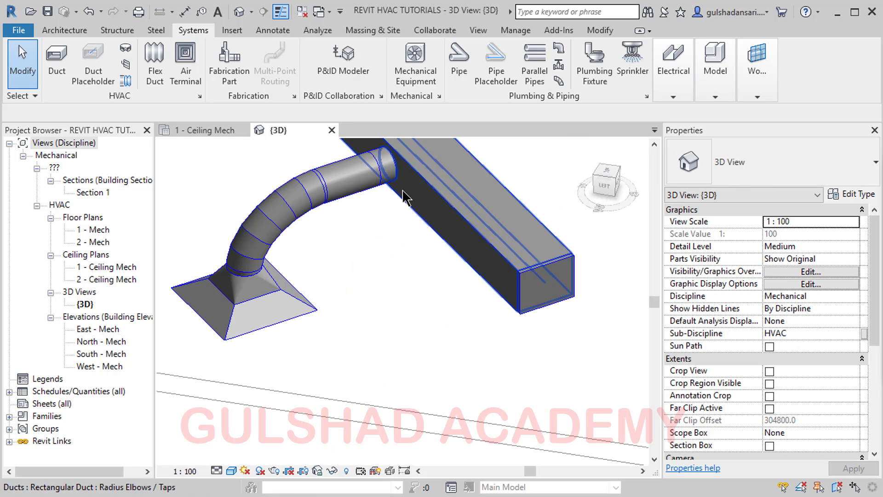
middle_click_drag(317, 303, 378, 321)
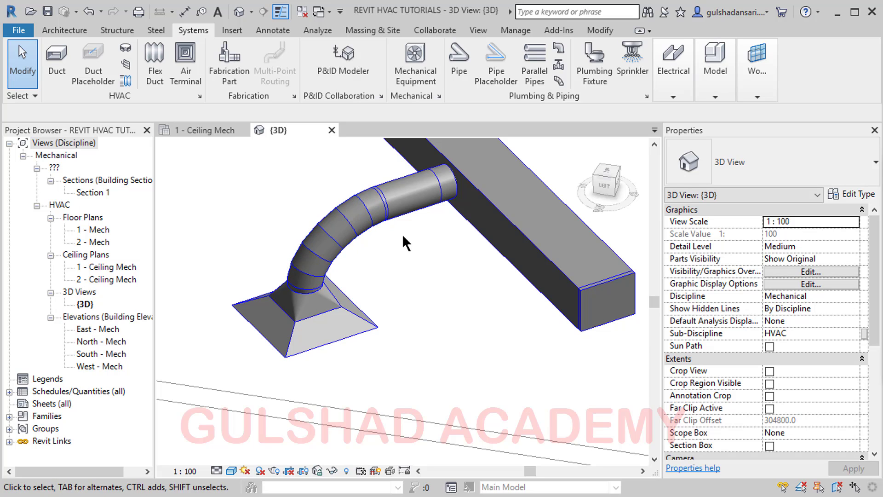
left_click(402, 209)
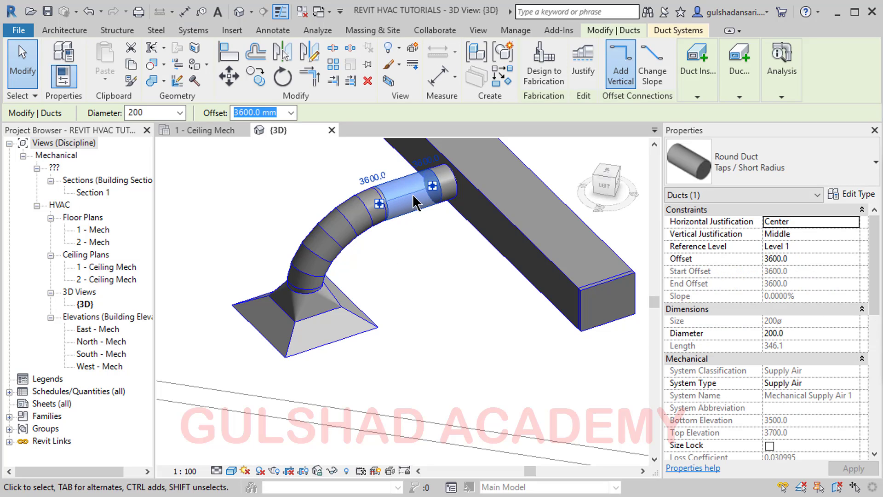
key("Escape")
Reshape the flex duct's curve by moving its upper control point outward, away from the main duct
left_click(346, 249)
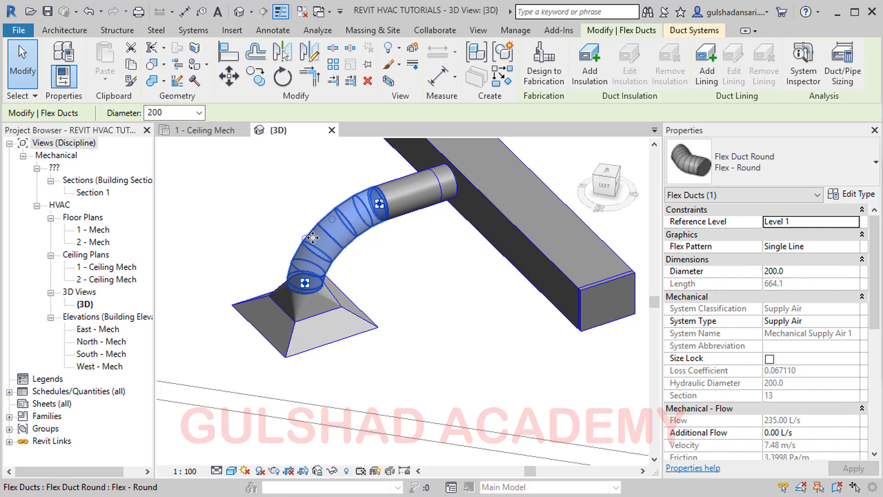
left_click_drag(331, 219, 296, 225)
key("Escape")
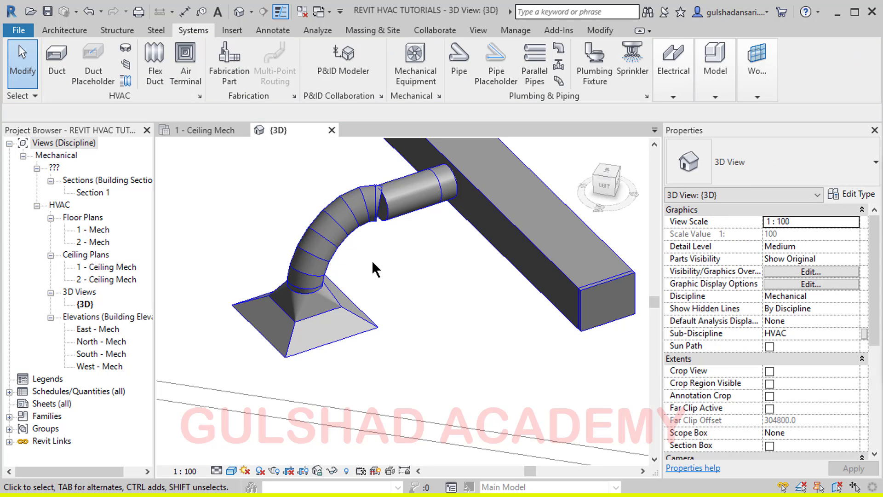
Undo the last reshape of the flex duct's curve
key("ctrl+z")
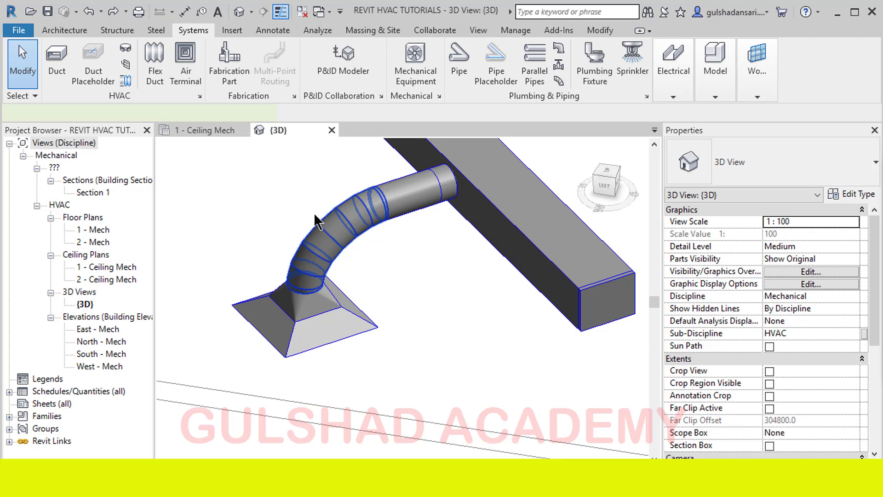
left_click(348, 217)
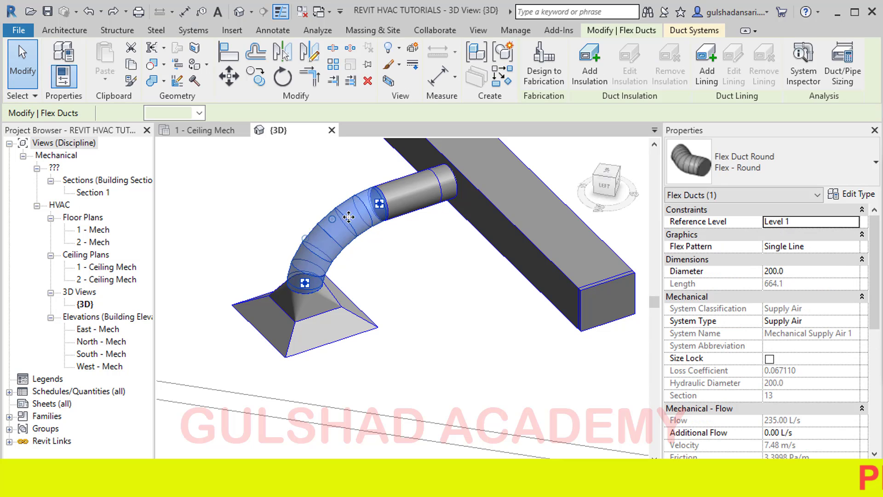
left_click(401, 251)
scroll(392, 253, "down", 5)
middle_click_drag(380, 236, 355, 286)
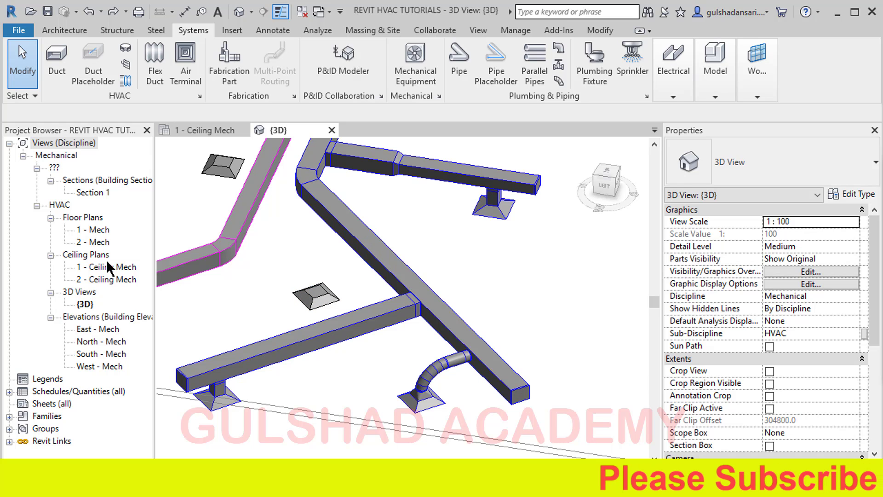
In the 1 - Ceiling Mech plan, draw a similar 200 mm round branch duct, about 266 mm long, from beside Office 1's unconnected terminal to the main duct
left_click(206, 133)
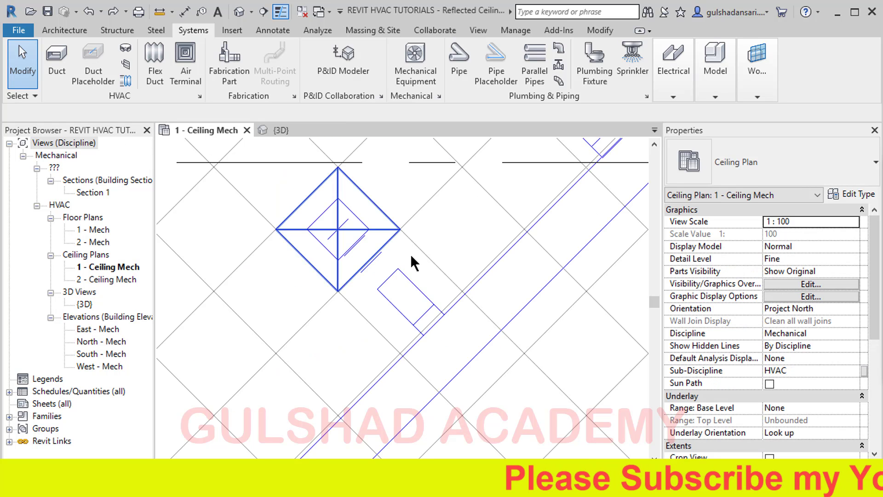
scroll(323, 302, "down", 6)
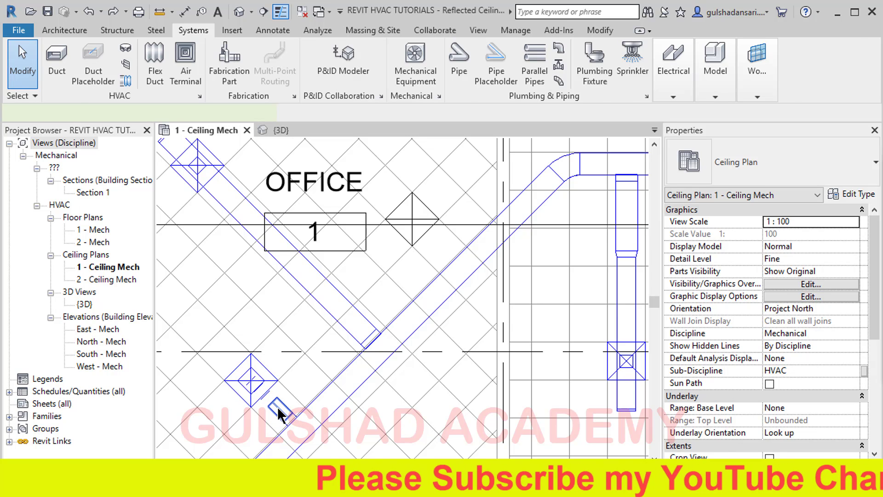
left_click(279, 414)
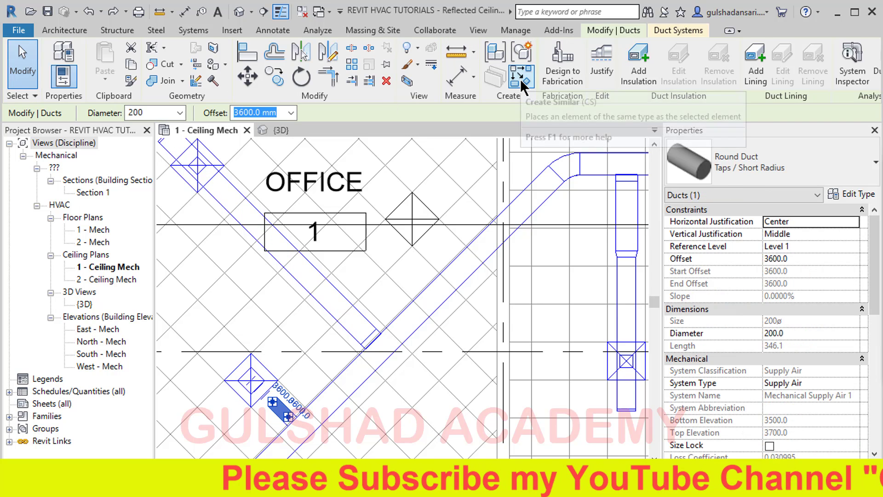
left_click(521, 79)
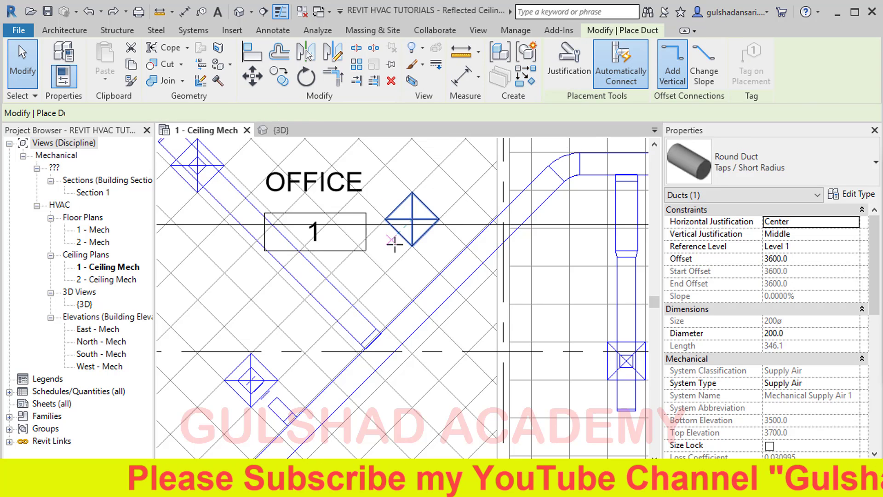
scroll(437, 239, "up", 2)
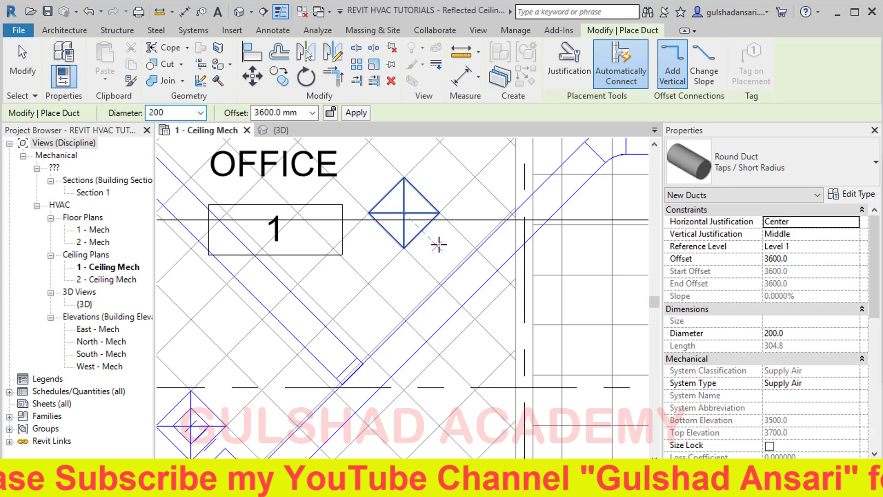
left_click(437, 243)
left_click(460, 266)
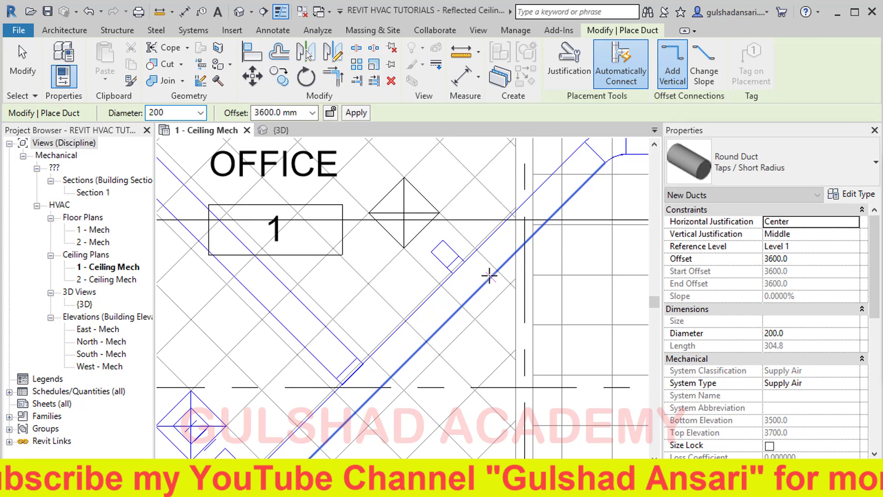
left_click(35, 71)
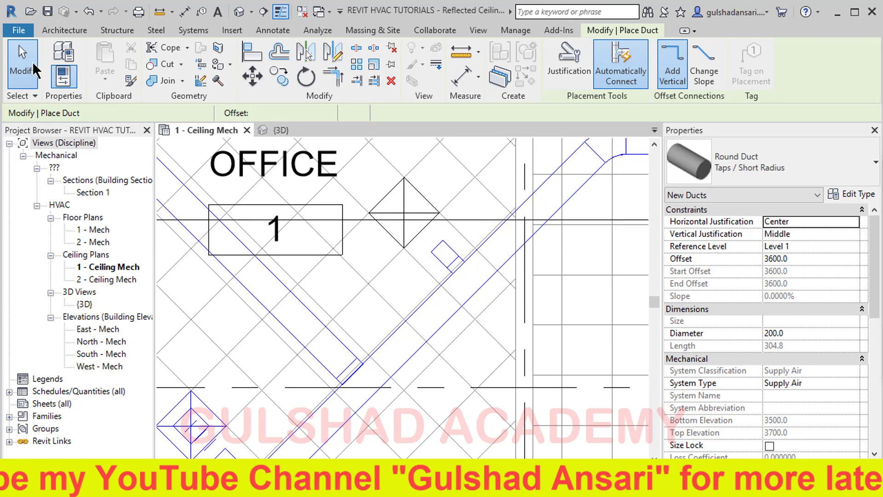
Draw a 200 mm round flex duct from the new branch duct's open end to the adjacent Office 1 air terminal
left_click(438, 253)
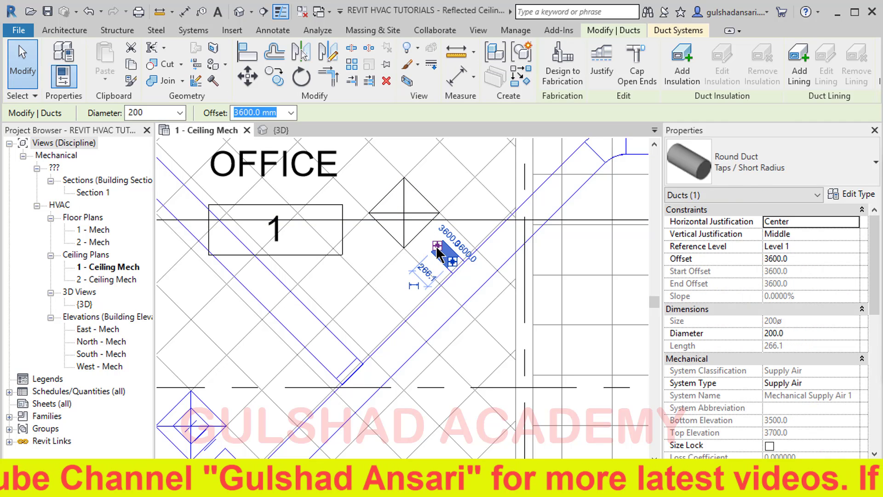
right_click(437, 248)
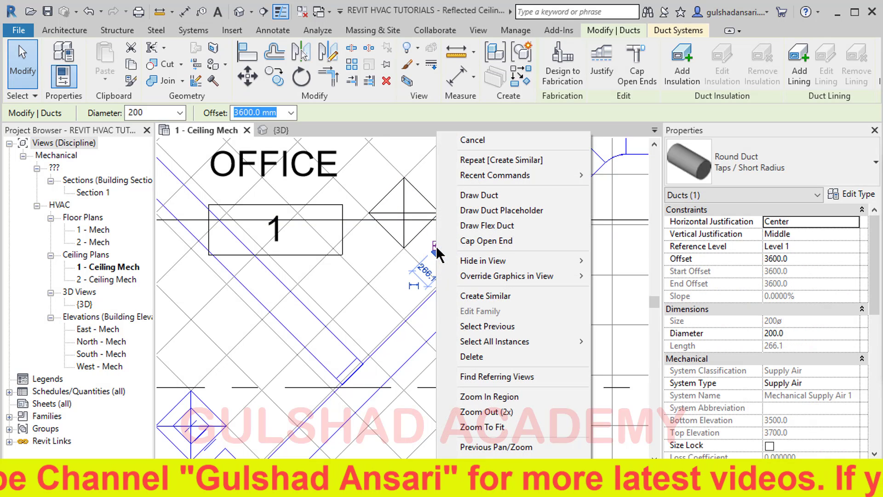
left_click(503, 227)
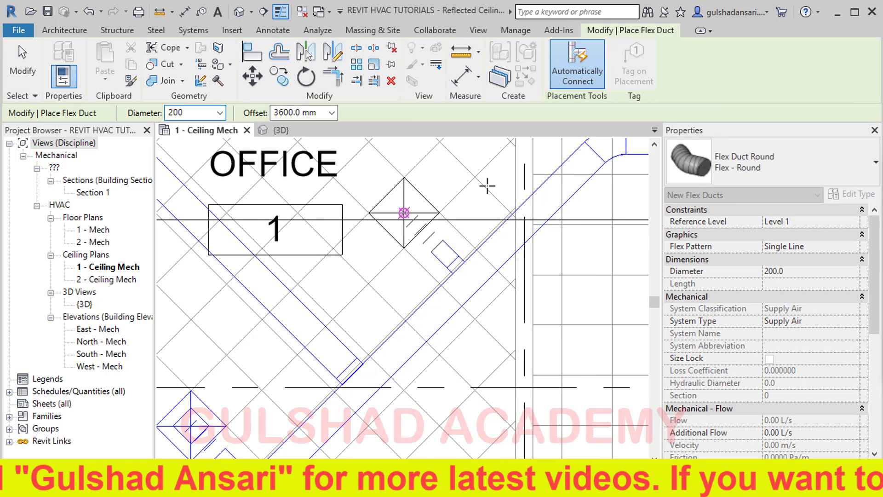
left_click(23, 65)
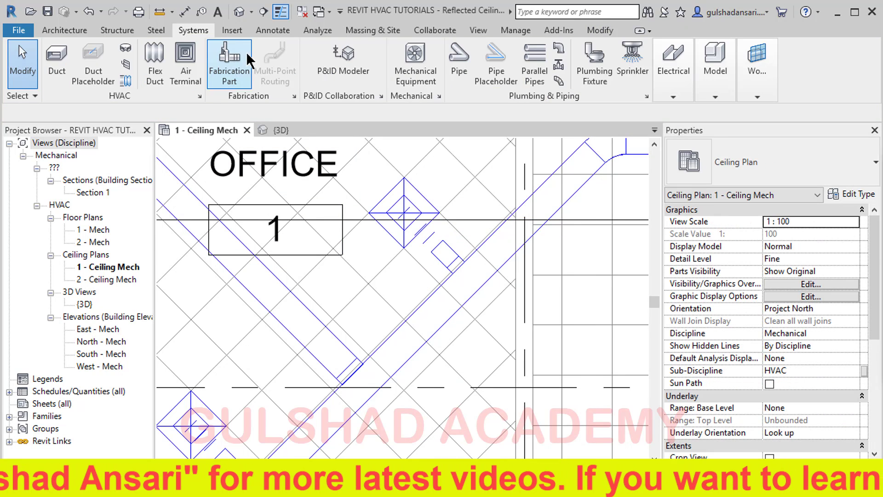
Examine both flex duct connections between the main duct and the Office 1 air terminals in the 3D view
left_click(234, 11)
scroll(382, 263, "down", 1)
middle_click_drag(382, 263, 440, 260)
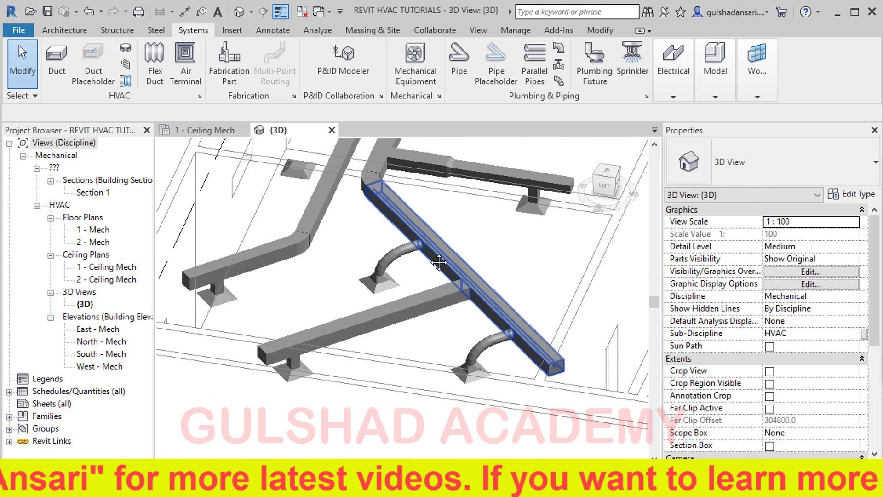
middle_click_drag(459, 231, 431, 318)
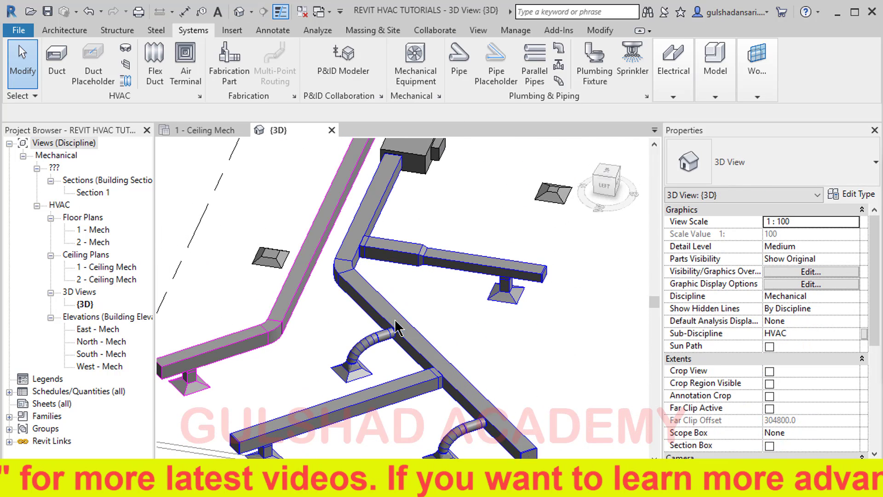
middle_click_drag(428, 421, 425, 368)
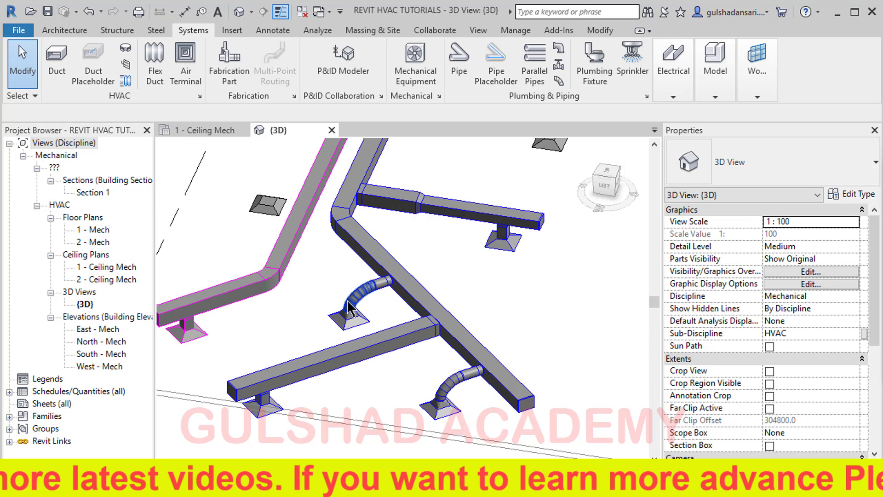
Start a flex duct in the 1 - Ceiling Mech plan and review the available flex duct types
left_click(227, 130)
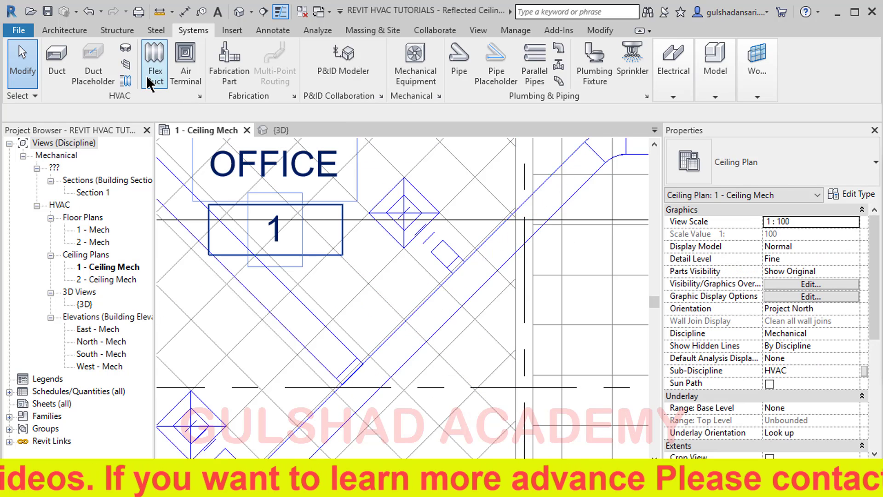
left_click(186, 62)
key("Escape")
scroll(485, 299, "down", 5)
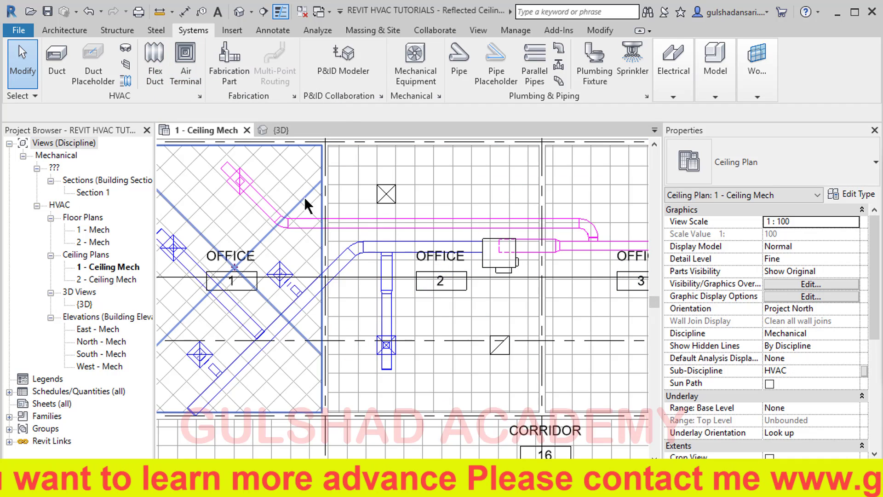
left_click(155, 78)
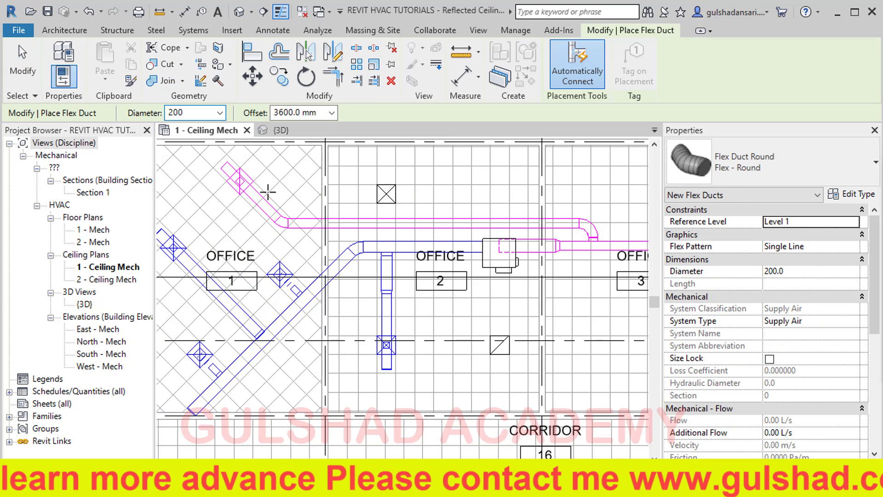
left_click(745, 167)
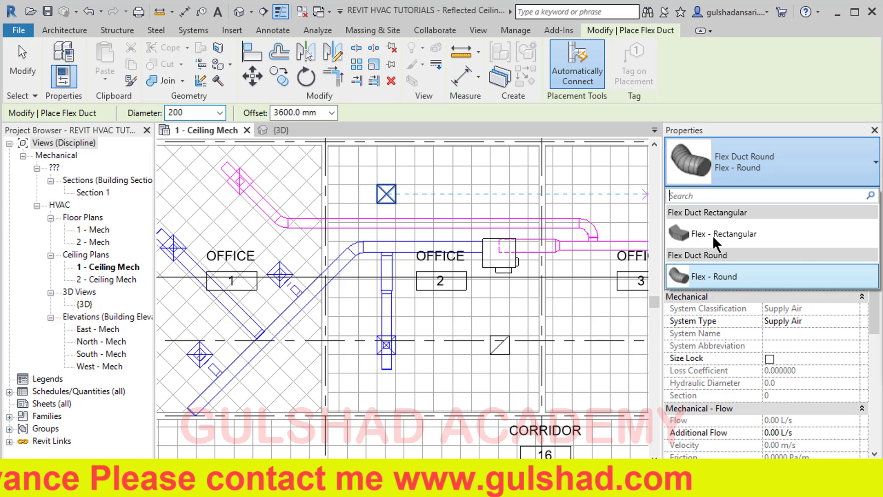
mouse_move(713, 235)
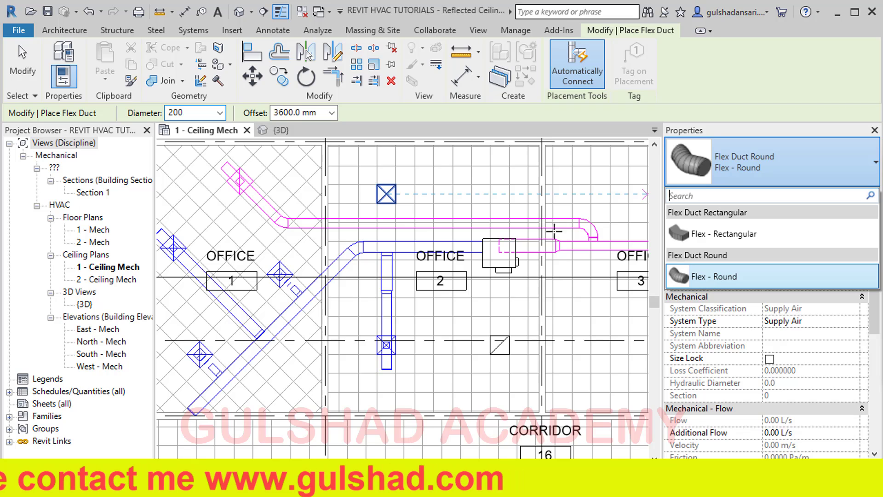
left_click(189, 117)
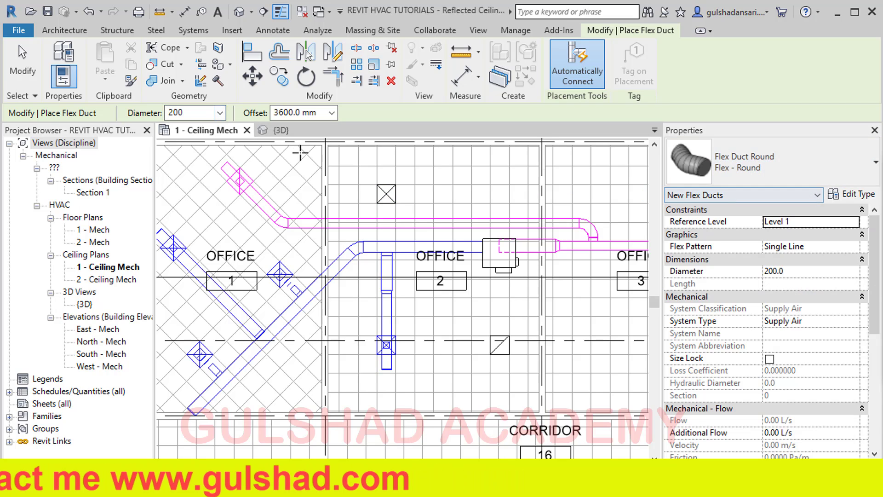
Try the Flex - Rectangular type for the new flex duct, and switch back to Flex - Round
left_click(750, 152)
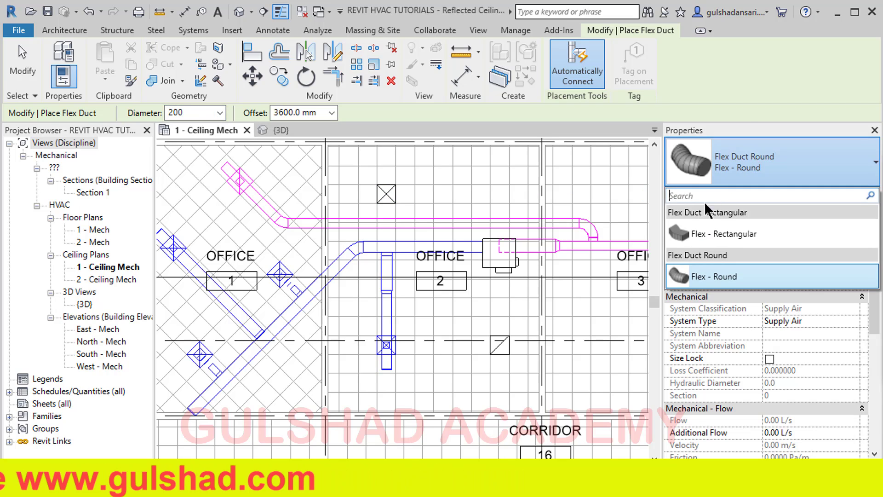
left_click(694, 233)
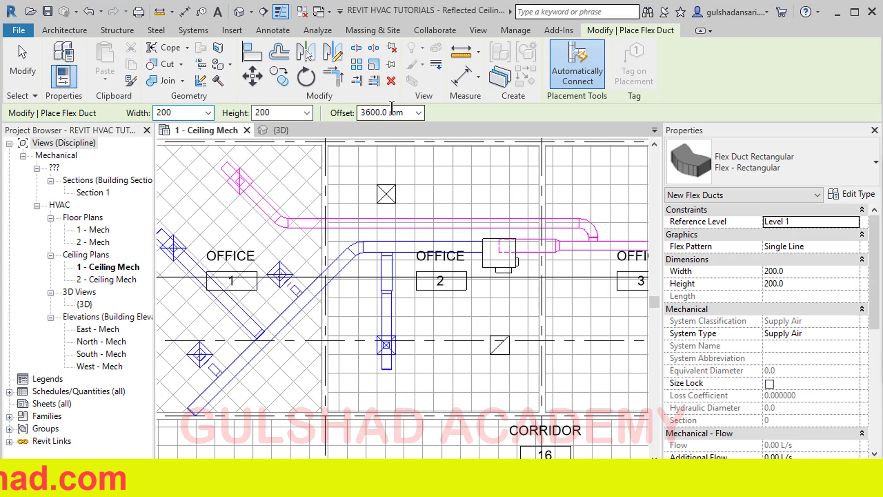
left_click(717, 169)
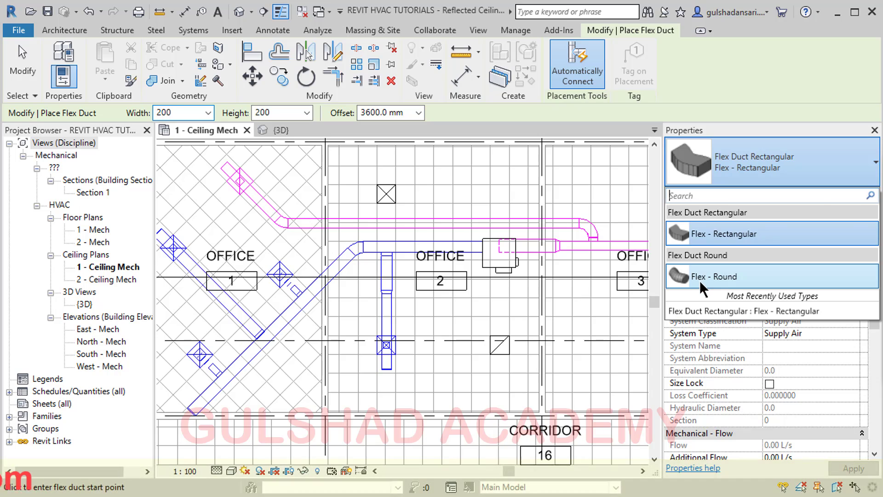
left_click(700, 277)
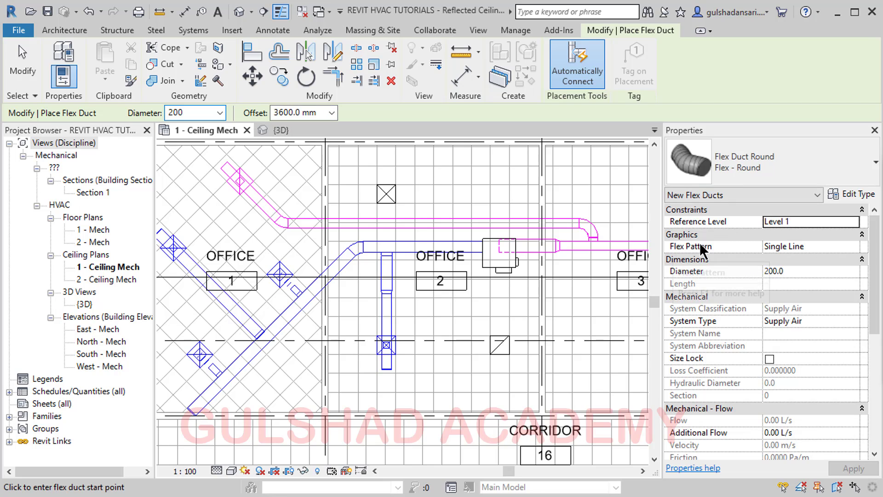
Review the Flex Pattern options for the new round flex duct
left_click(845, 246)
left_click(853, 247)
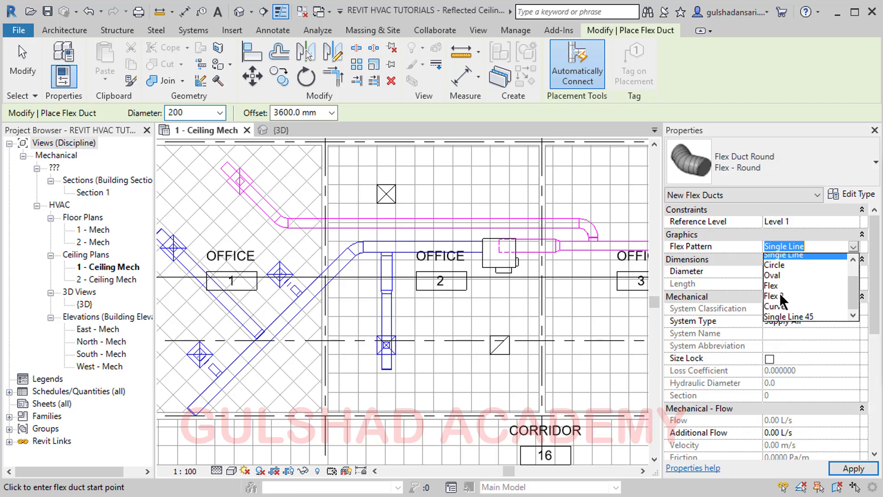
scroll(788, 272, "down", 1)
scroll(794, 264, "up", 1)
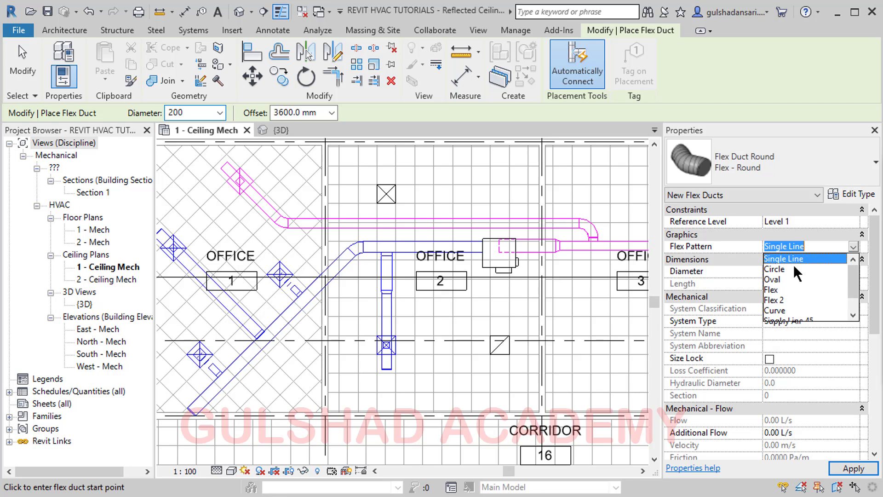
left_click(854, 248)
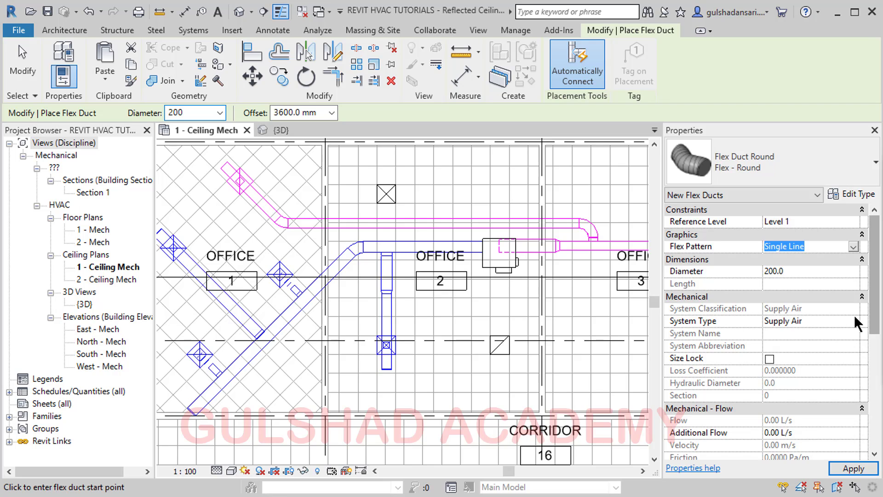
Set the new flex duct's system type to Supply Air
left_click(802, 322)
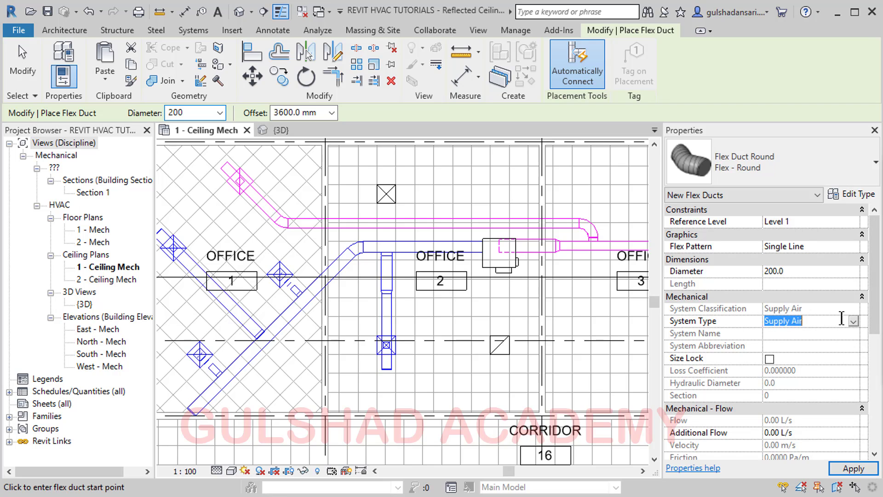
left_click(853, 321)
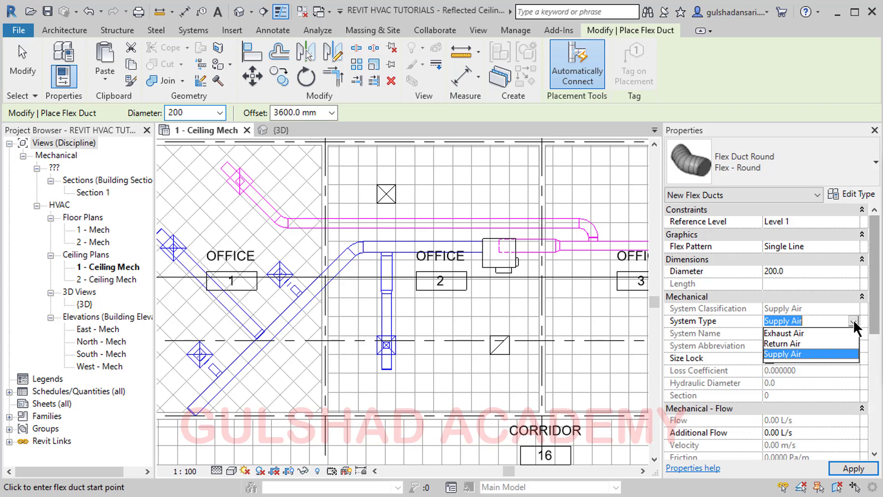
left_click(821, 352)
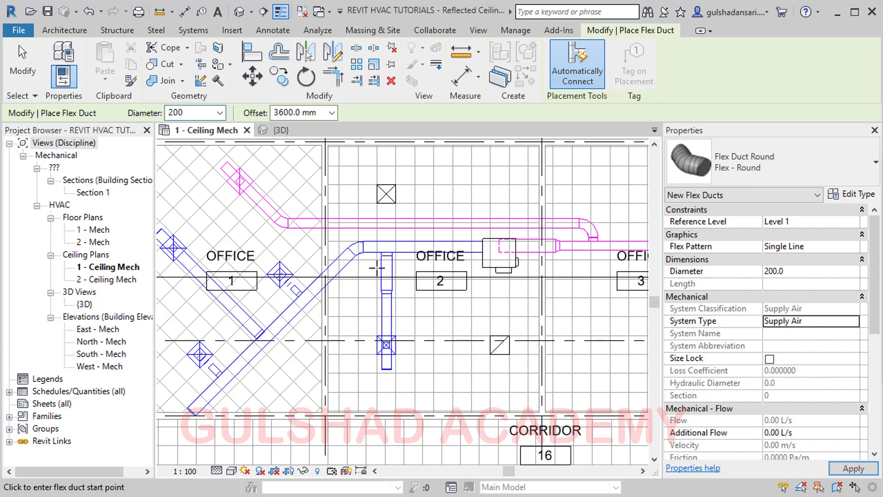
Draw a curved round flex duct about 2860 mm long in Office 3, with a 200 mm diameter and 3600 mm offset
scroll(514, 223, "down", 1)
middle_click_drag(534, 255, 311, 282)
middle_click_drag(506, 276, 416, 254)
scroll(415, 254, "up", 1)
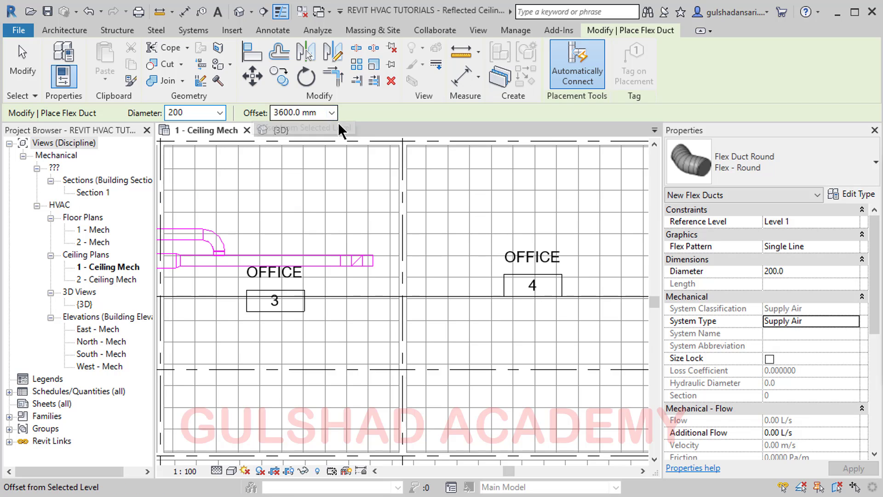
left_click(302, 221)
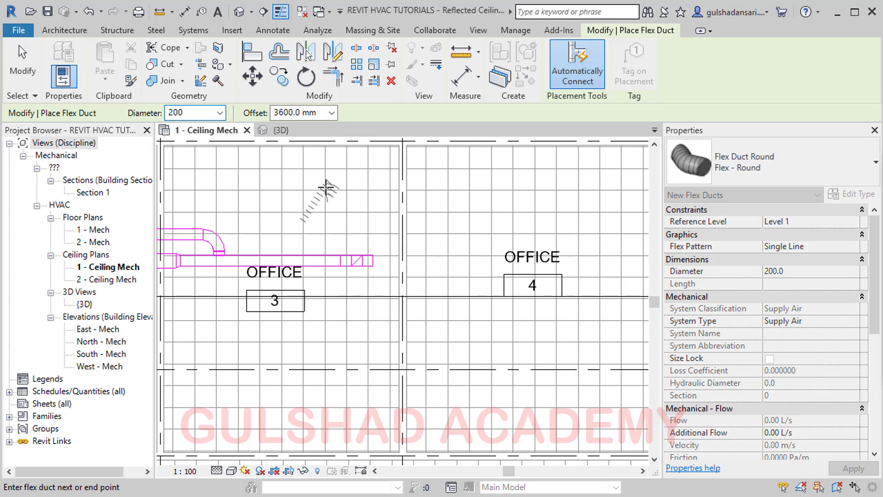
scroll(351, 171, "up", 1)
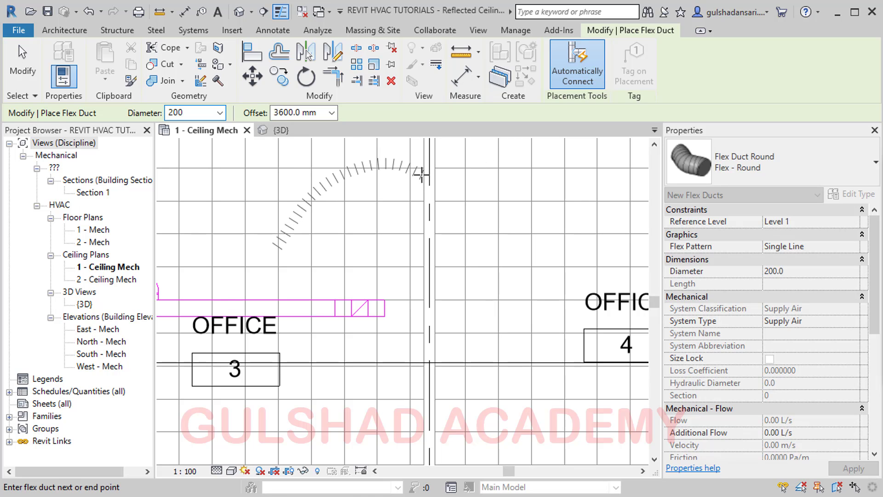
right_click(422, 175)
left_click(454, 184)
middle_click_drag(364, 170, 344, 216)
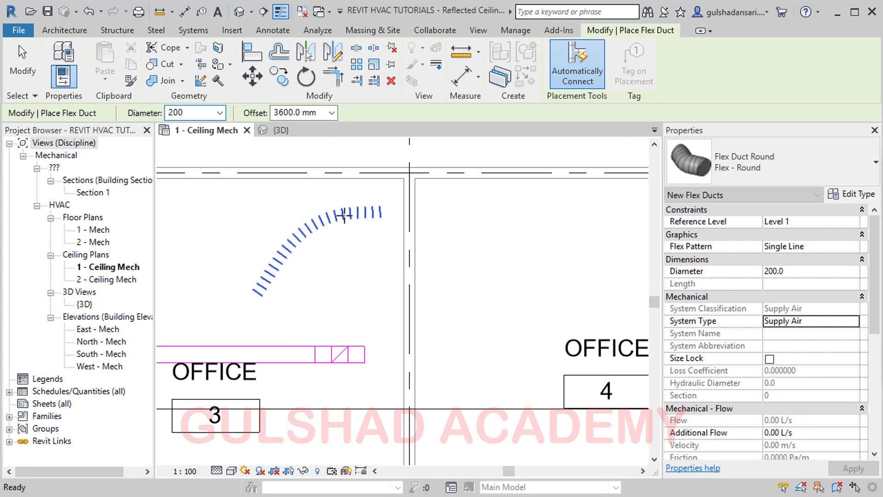
key("Escape")
scroll(381, 217, "up", 1)
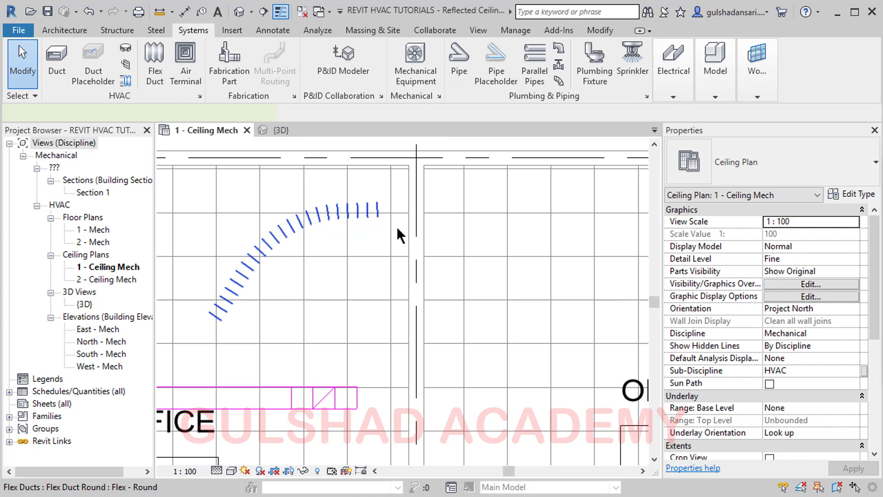
Draw a horizontal 200 mm round duct, 2500 mm long, from the flex duct's upper end into Office 4
left_click(378, 211)
right_click(377, 210)
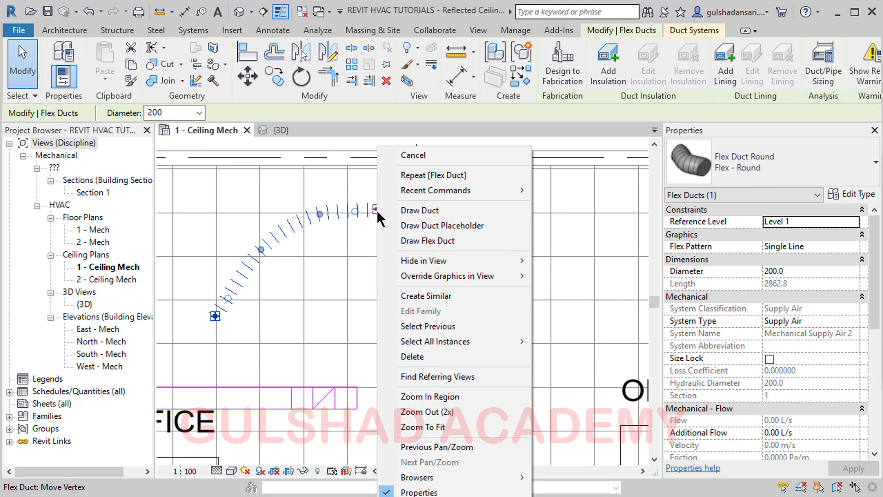
left_click(461, 210)
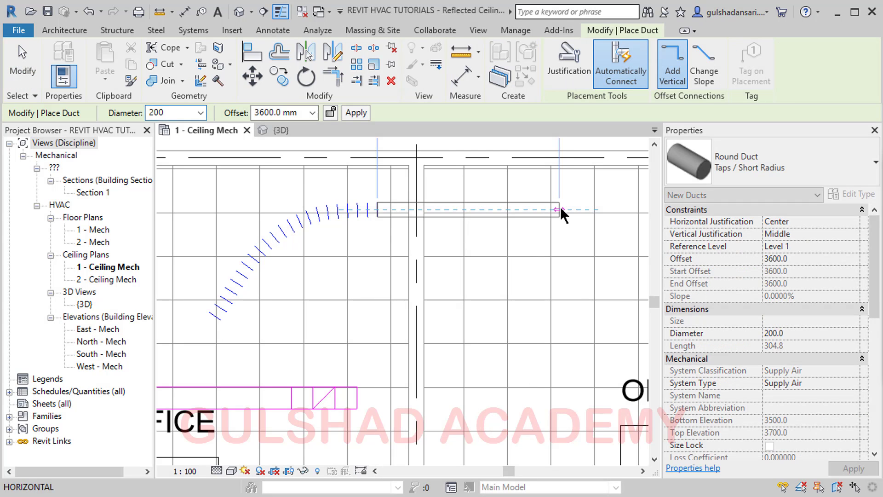
left_click(560, 210)
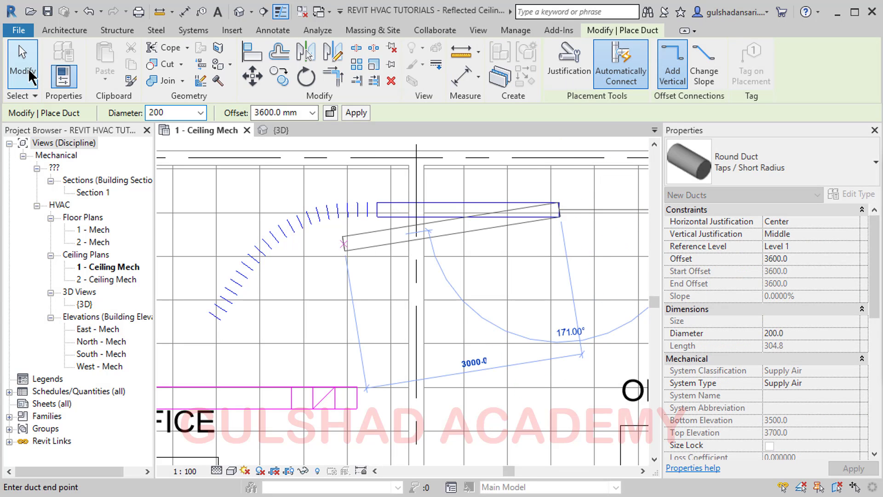
left_click(23, 65)
Draw a 200 mm flex duct from the round duct's open end in Office 4, curving back below the duct
left_click(553, 209)
middle_click_drag(571, 241, 485, 247)
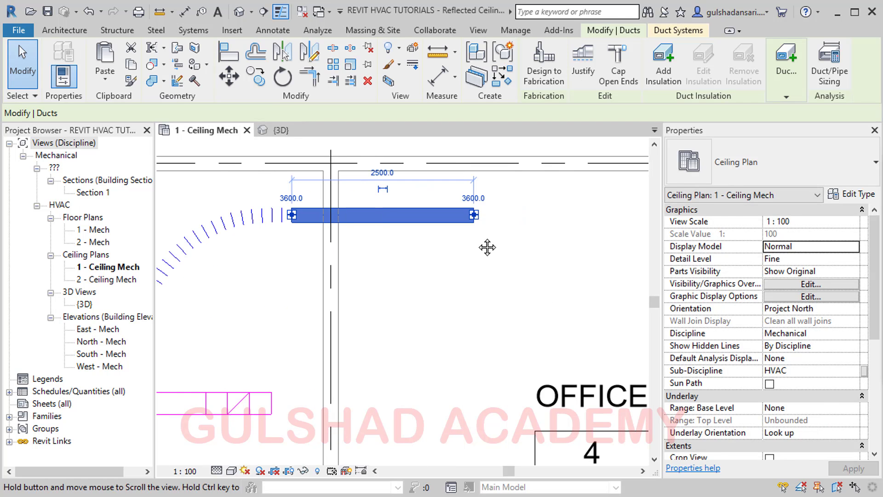
right_click(475, 213)
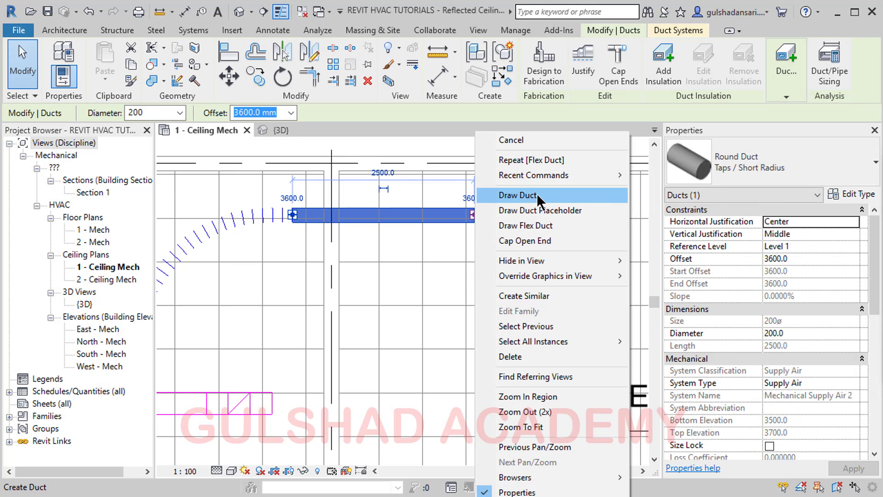
left_click(534, 225)
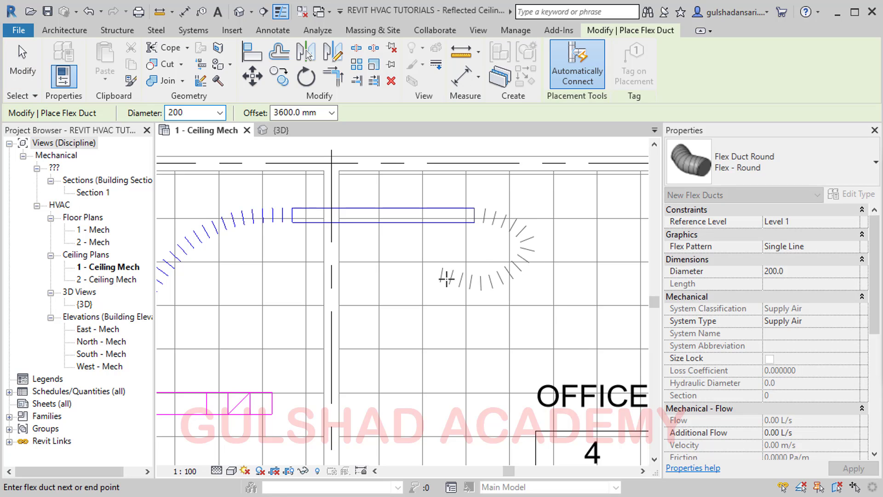
right_click(452, 252)
left_click(477, 257)
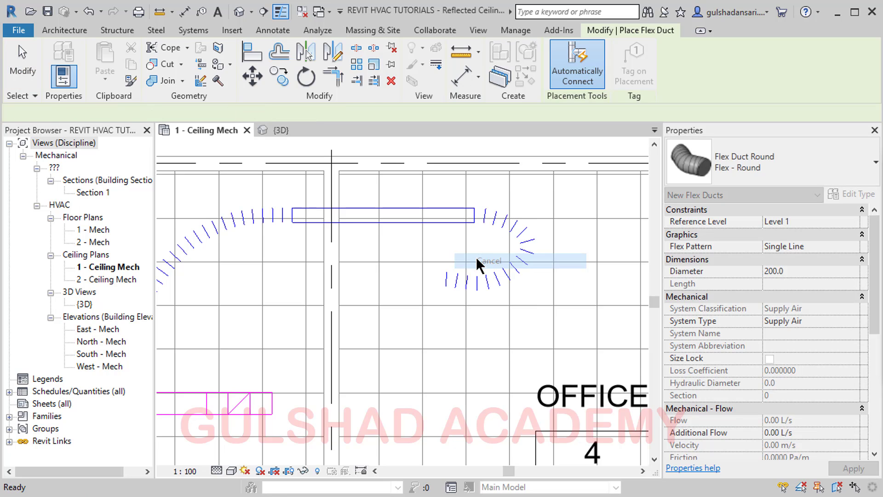
middle_click_drag(483, 252, 519, 231)
key("Escape")
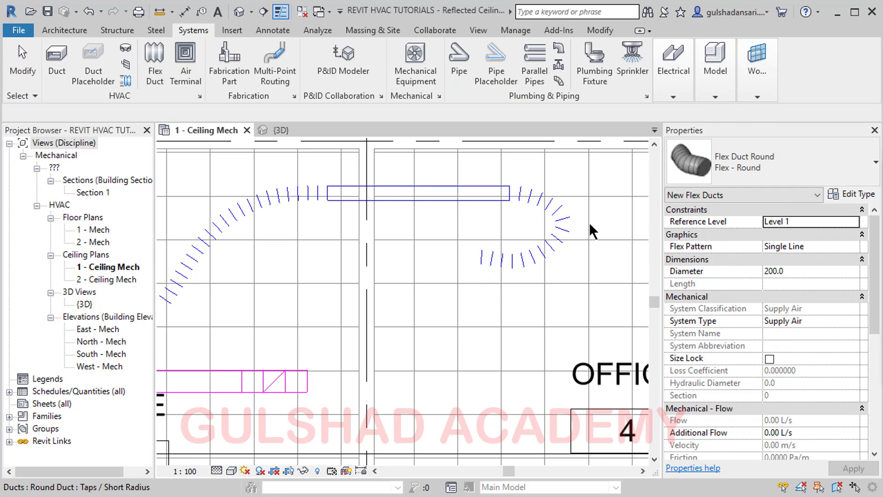
Examine the flex ducts and the round duct joining them in the 3D view
left_click(238, 13)
scroll(468, 238, "down", 1)
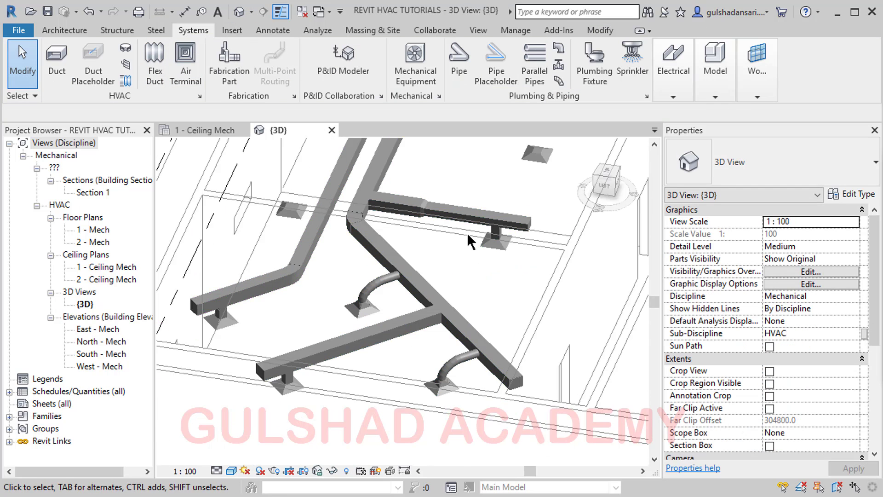
middle_click_drag(493, 217, 461, 377)
scroll(485, 408, "up", 6)
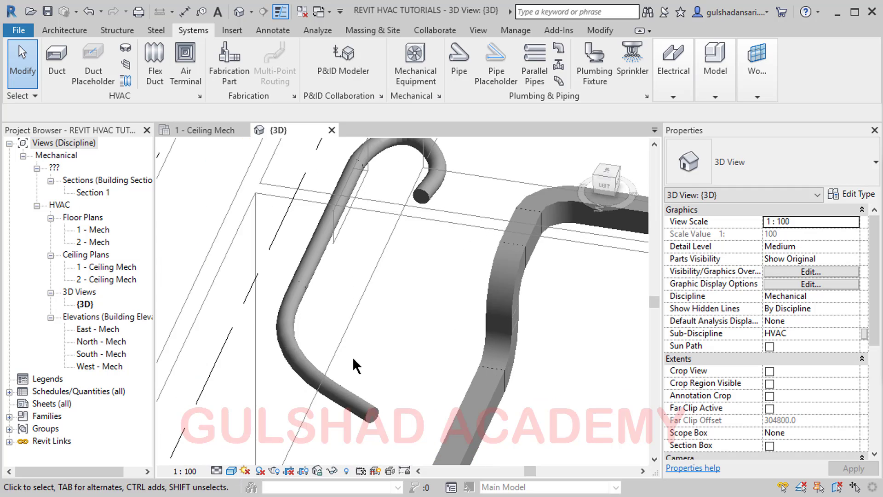
middle_click_drag(299, 299, 298, 388)
scroll(354, 239, "up", 2)
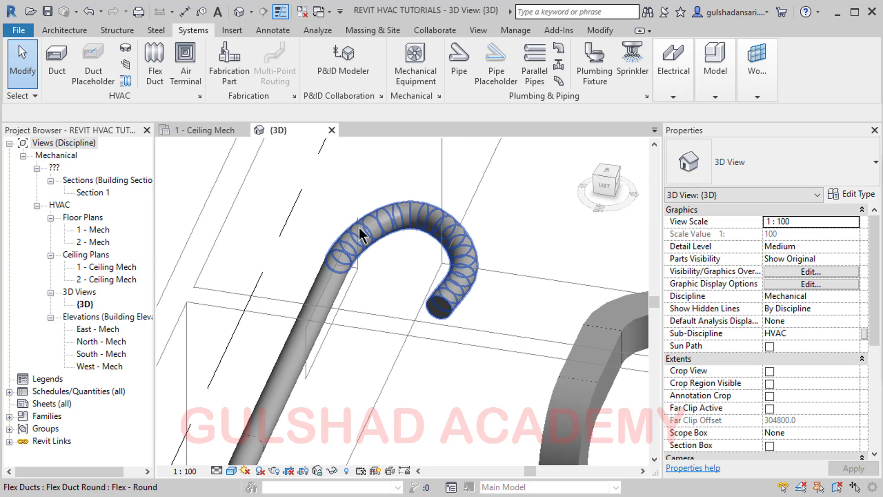
scroll(483, 299, "down", 5)
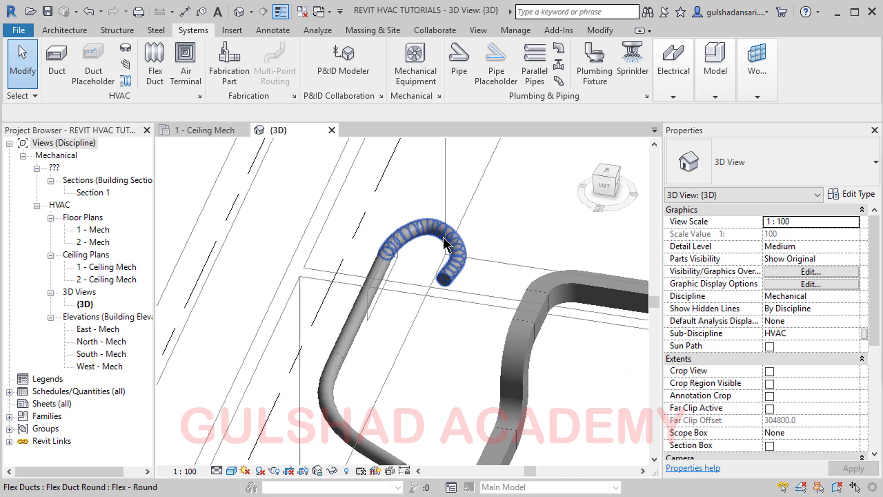
middle_click_drag(468, 256, 479, 199)
middle_click_drag(391, 365, 418, 361)
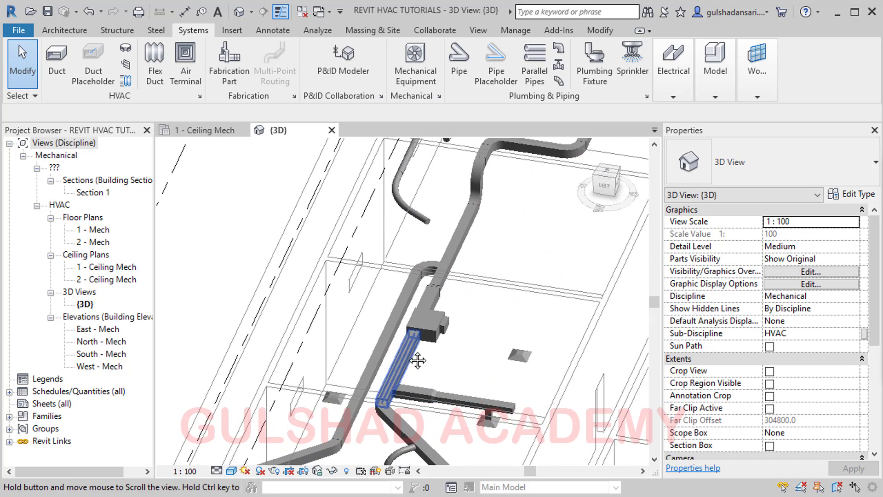
middle_click_drag(469, 282, 459, 336)
scroll(465, 194, "up", 2)
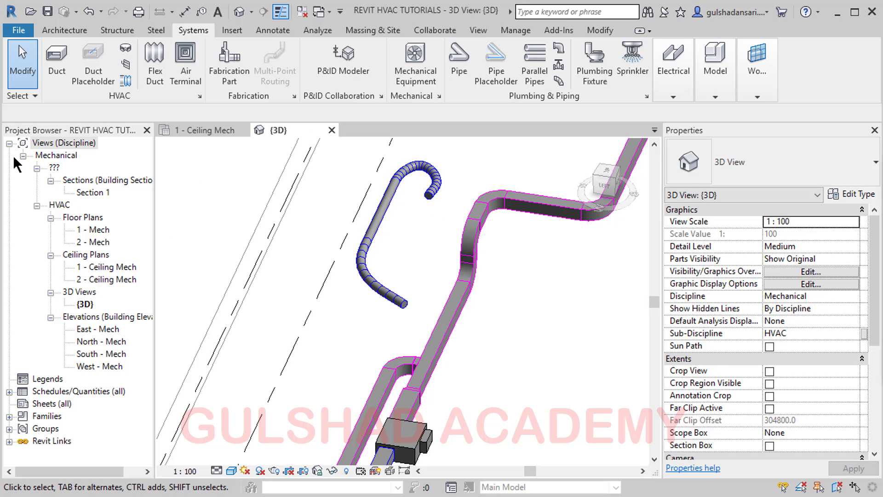
Return to the 1 - Ceiling Mech plan and look over the duct layout across the offices
left_click(205, 129)
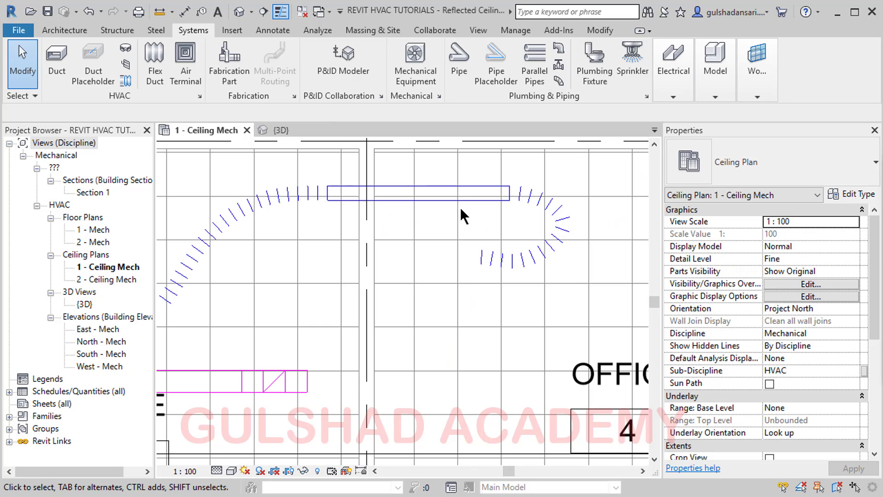
scroll(460, 217, "down", 2)
scroll(460, 219, "down", 2)
middle_click_drag(352, 308, 498, 275)
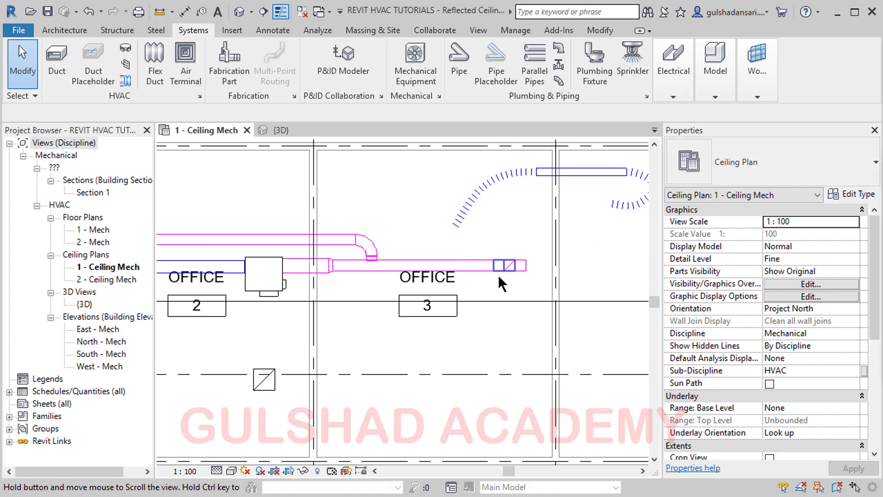
scroll(498, 275, "down", 2)
scroll(343, 302, "down", 2)
middle_click_drag(343, 302, 391, 283)
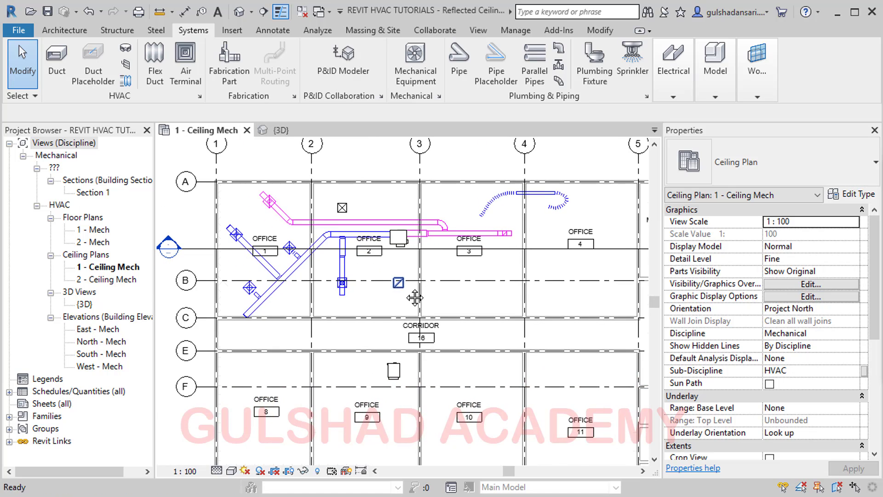
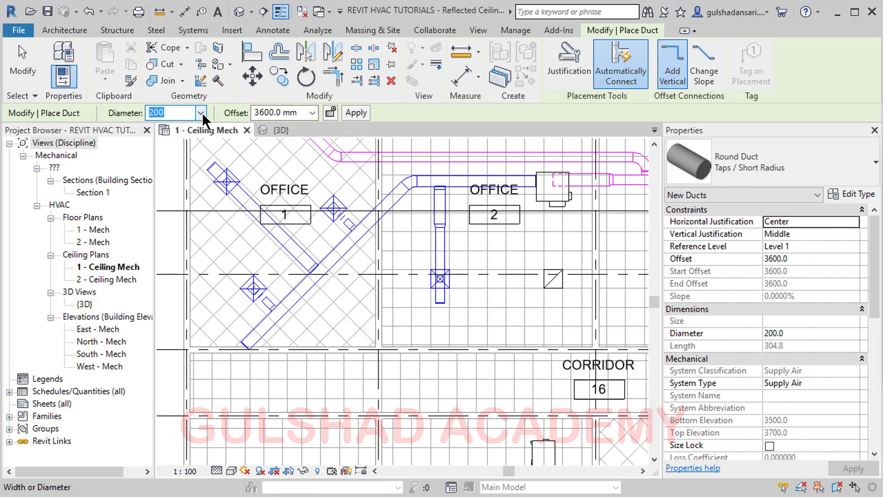
Open the duct size settings from the routing preferences of the Taps / Short Radius round duct type
left_click(842, 195)
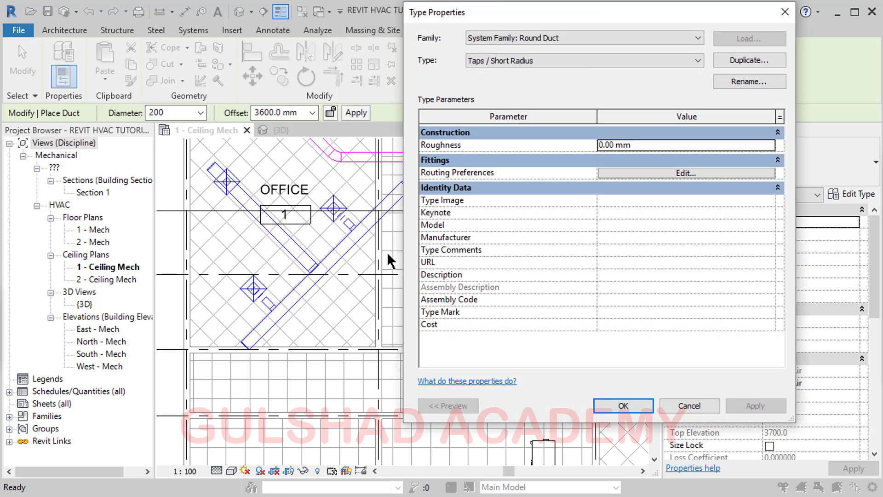
left_click_drag(543, 18, 384, 43)
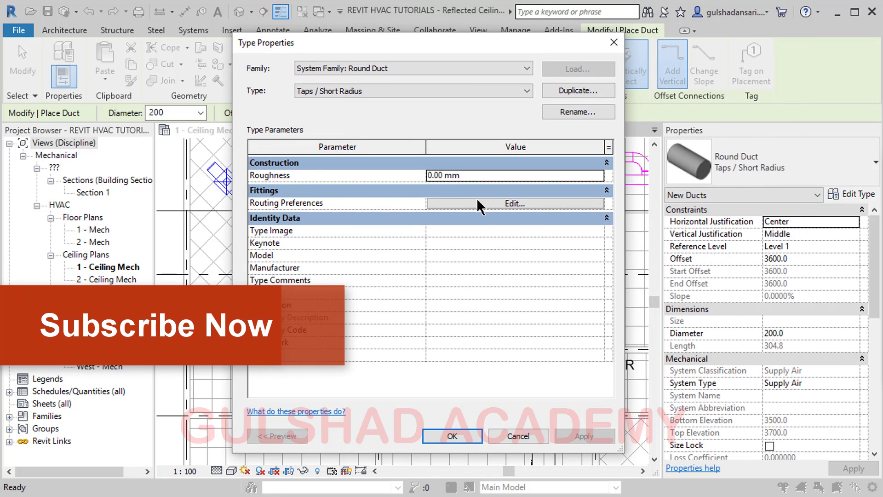
left_click(508, 204)
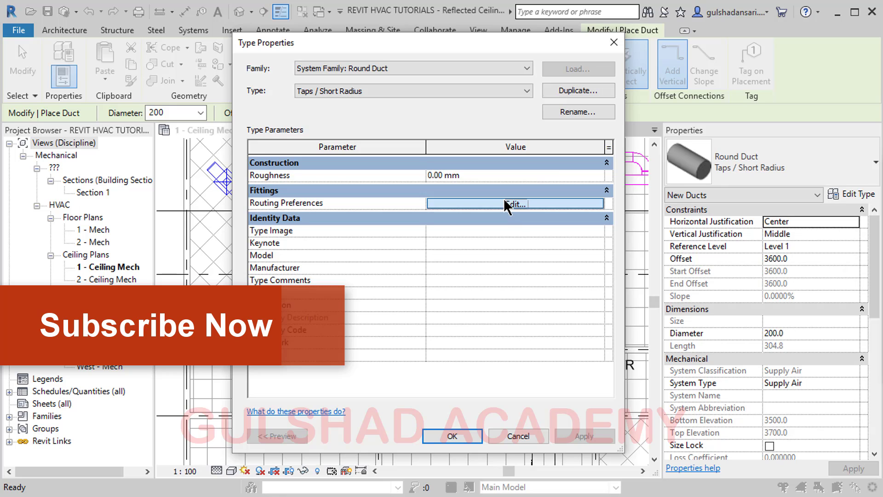
left_click_drag(333, 90, 395, 74)
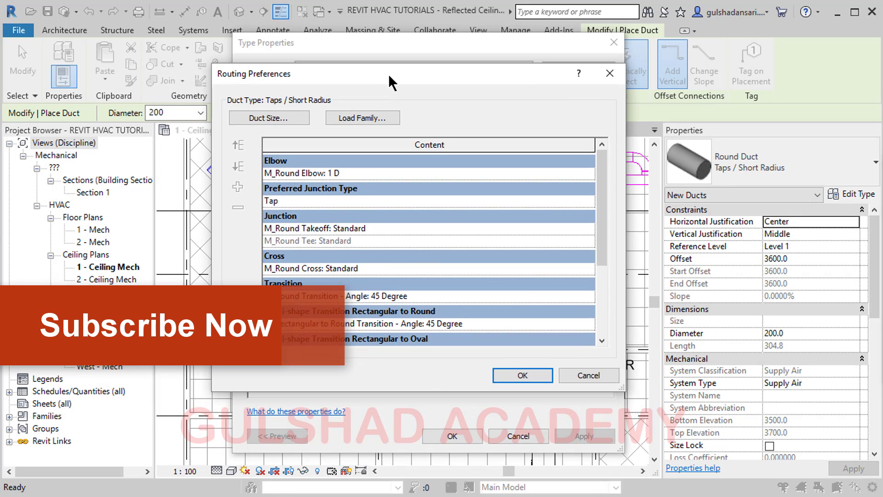
left_click(286, 120)
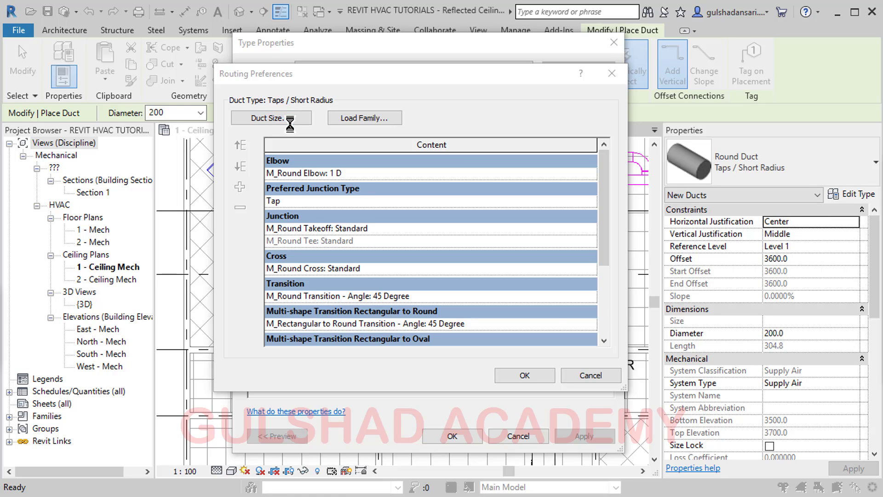
left_click_drag(384, 57, 369, 50)
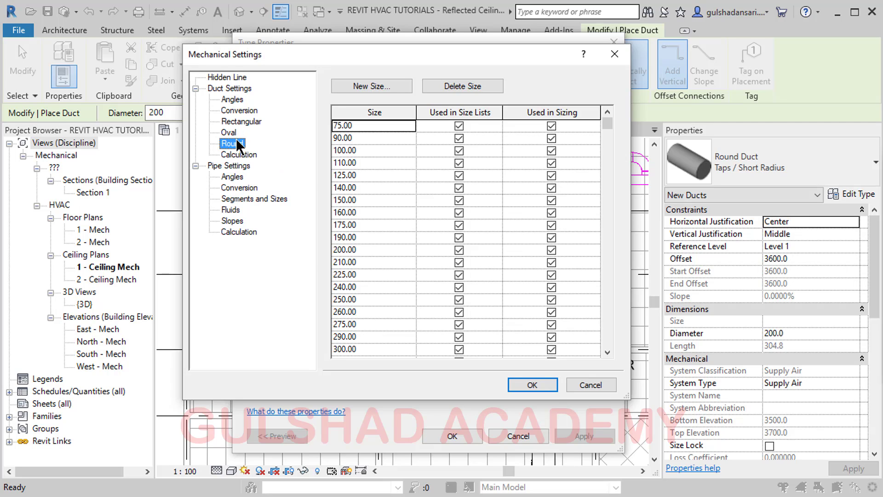
Compare the available duct sizes for the Rectangular, Oval and Round shapes
left_click(231, 122)
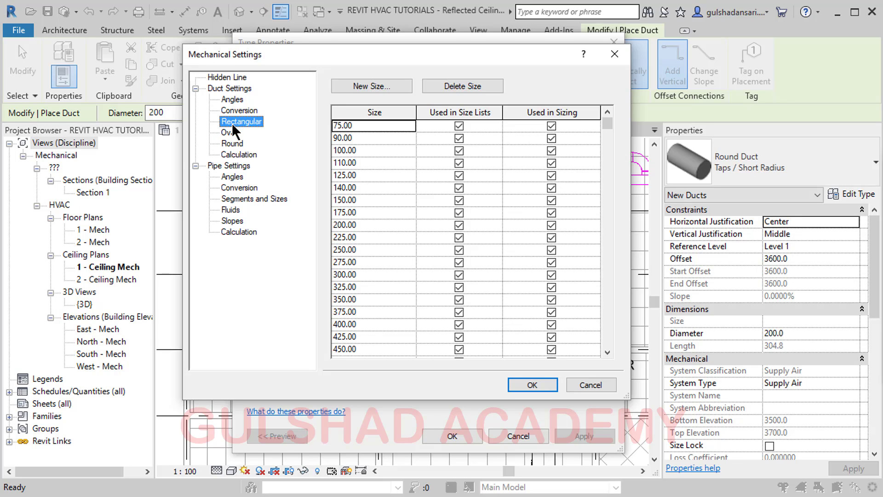
left_click(232, 133)
left_click(229, 121)
left_click(232, 144)
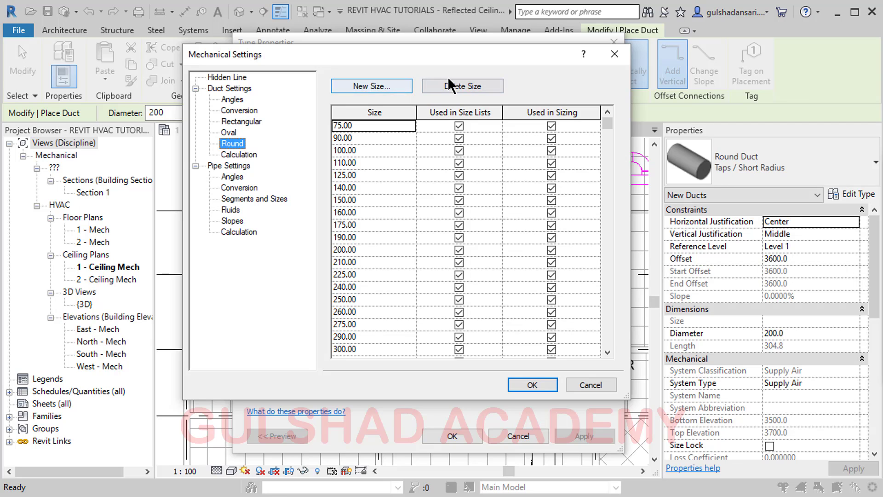
Add a new 220 mm size to the Round duct sizes
mouse_move(607, 123)
left_mouse_down()
mouse_move(614, 336)
mouse_move(602, 119)
left_mouse_up()
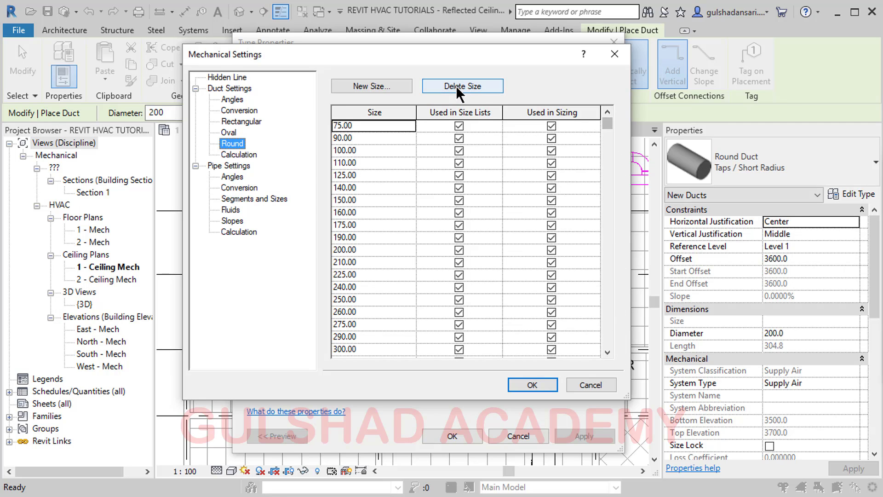
left_click(344, 212)
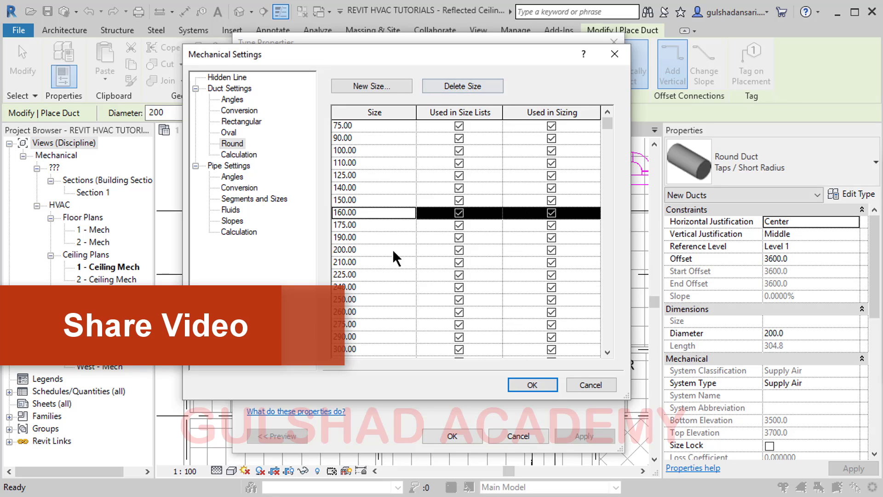
scroll(388, 222, "down", 5)
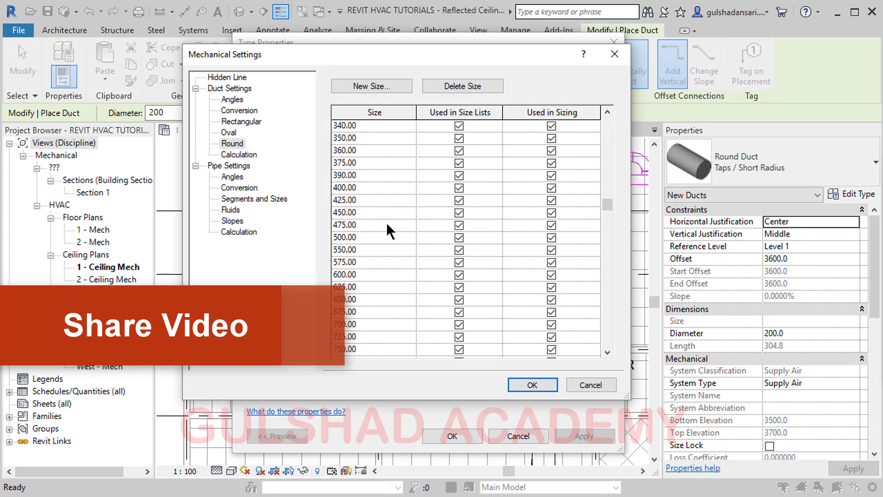
scroll(386, 222, "up", 5)
left_click(361, 84)
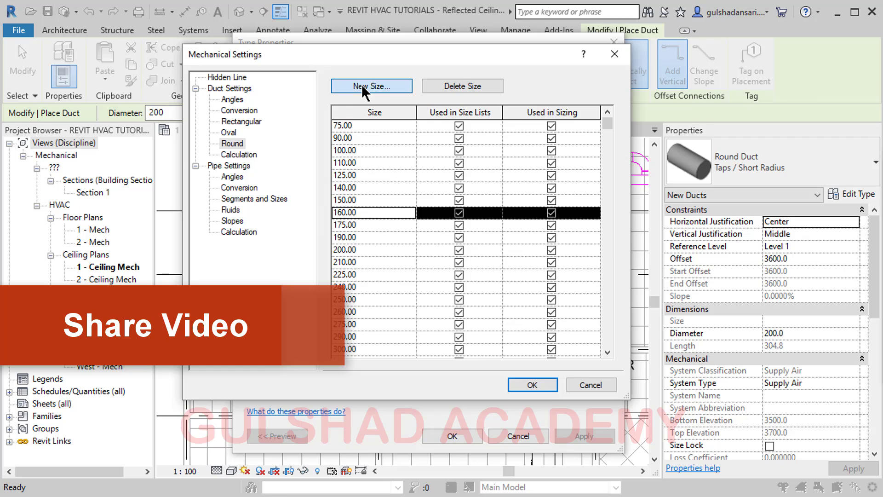
left_click_drag(385, 194, 440, 76)
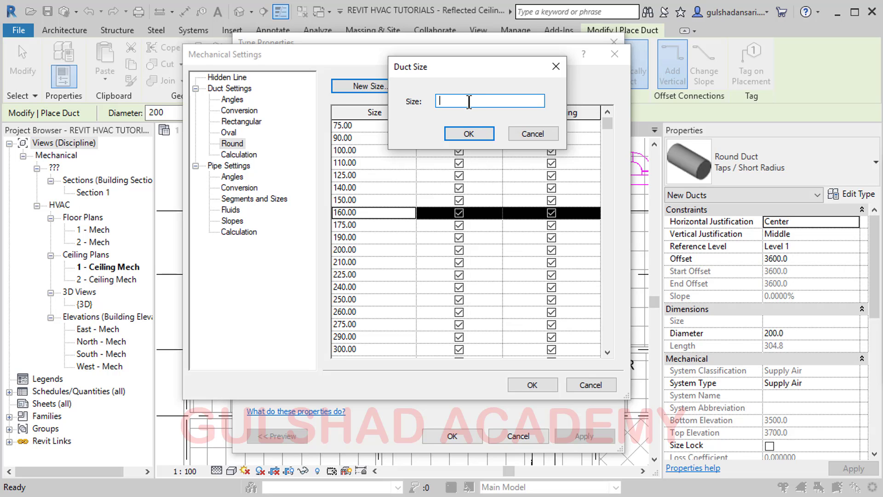
type("220")
left_click(459, 133)
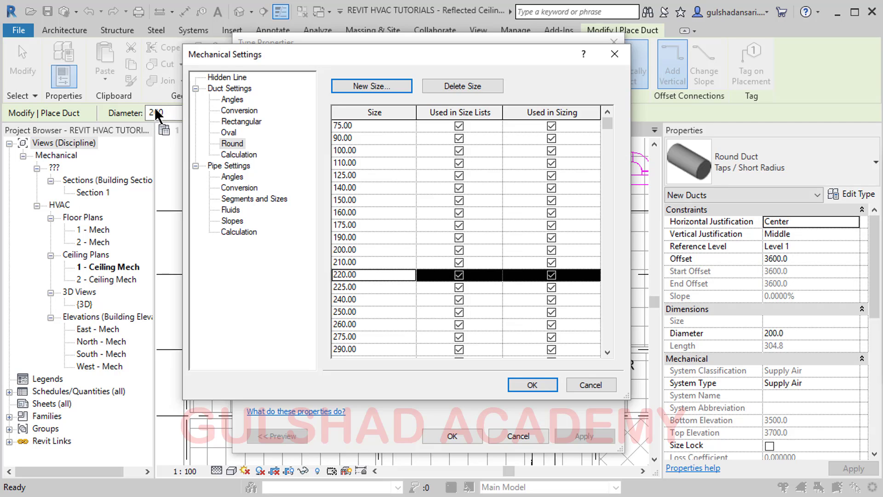
Exclude the 200 and 210 mm round sizes from the size lists, restore both, and select the 220 mm size
left_click_drag(607, 119, 609, 302)
left_click_drag(612, 267, 608, 162)
left_click(458, 126)
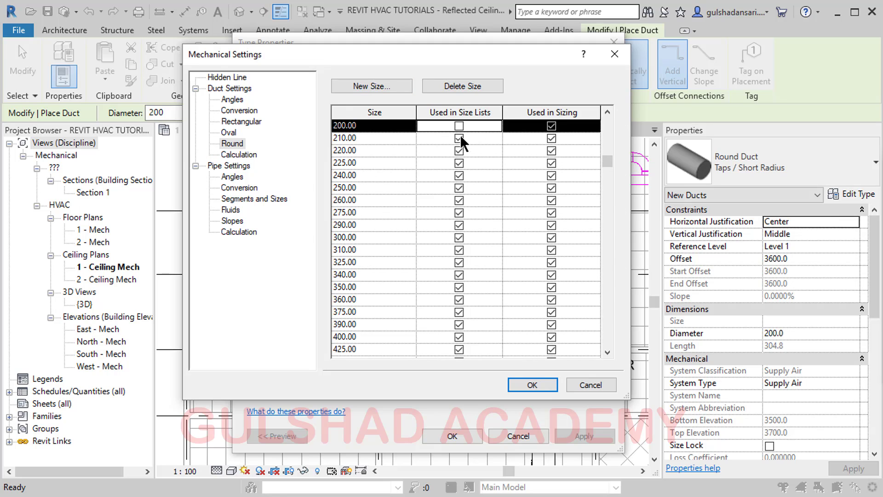
left_click(460, 137)
left_click(459, 125)
left_click(459, 138)
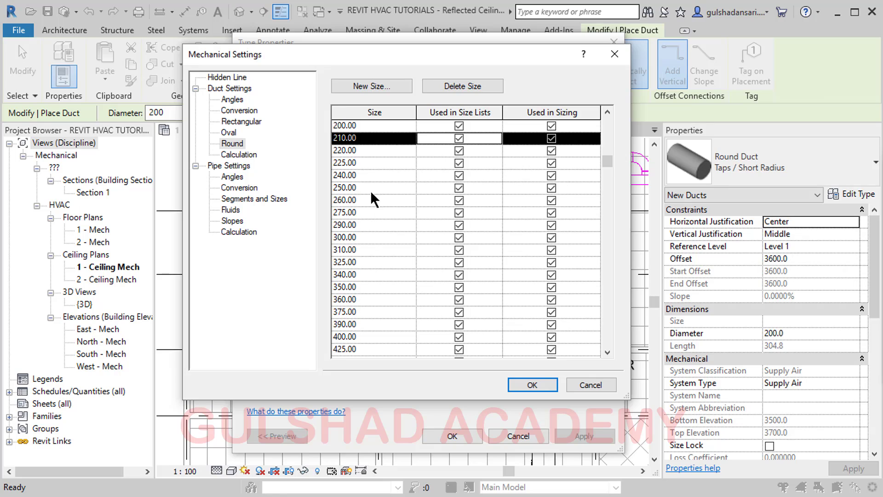
scroll(370, 190, "up", 1)
left_click(355, 187)
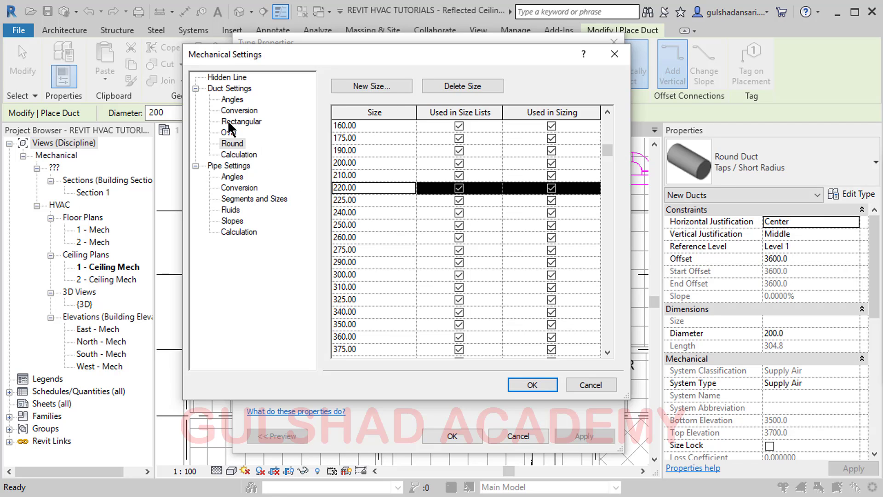
left_click(240, 122)
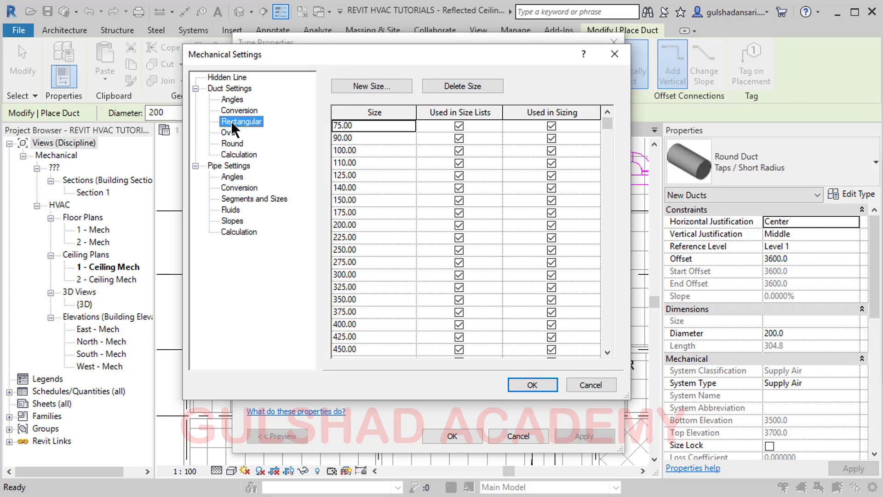
left_click(363, 88)
left_click_drag(441, 57, 410, 142)
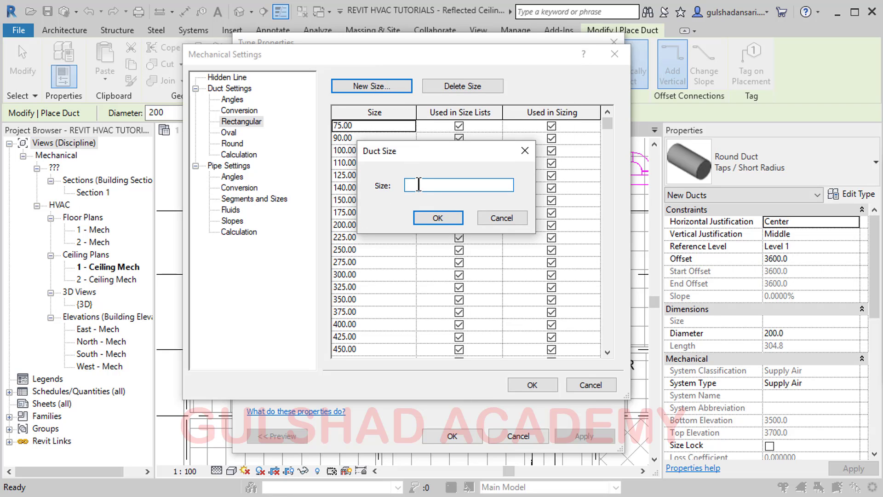
left_click(492, 217)
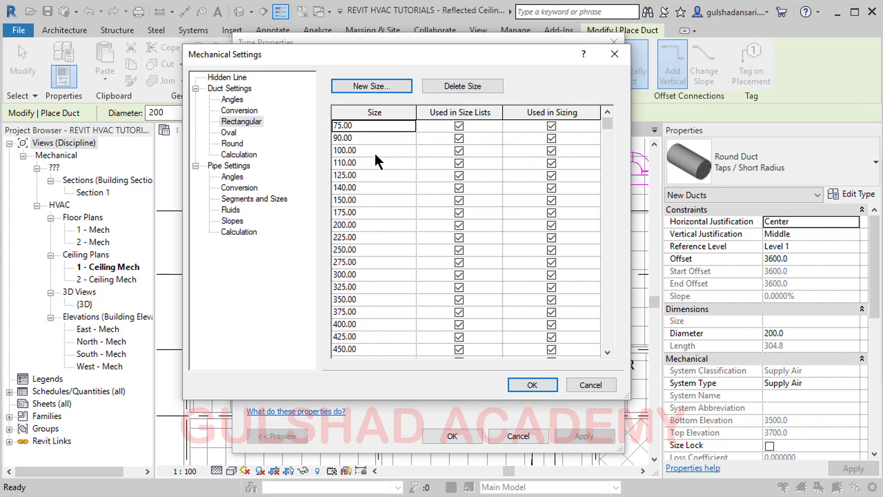
Look through the Rectangular, Round and Oval duct size lists
scroll(354, 226, "down", 12)
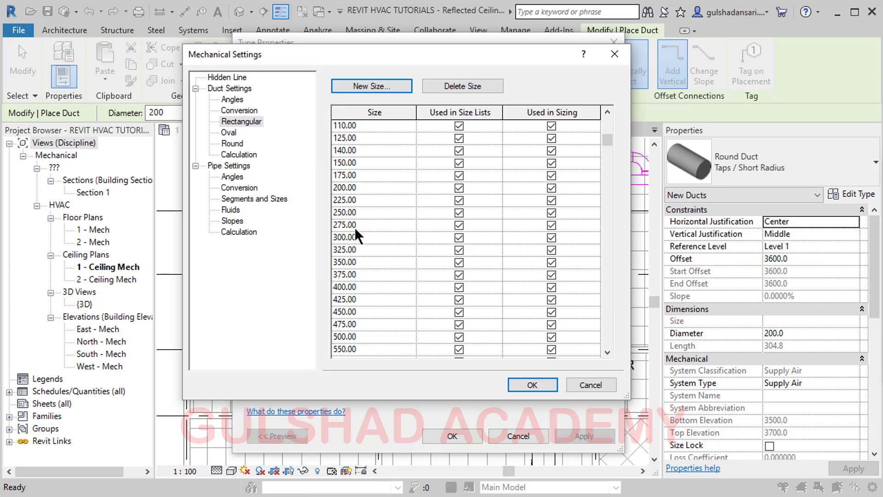
scroll(352, 271, "up", 12)
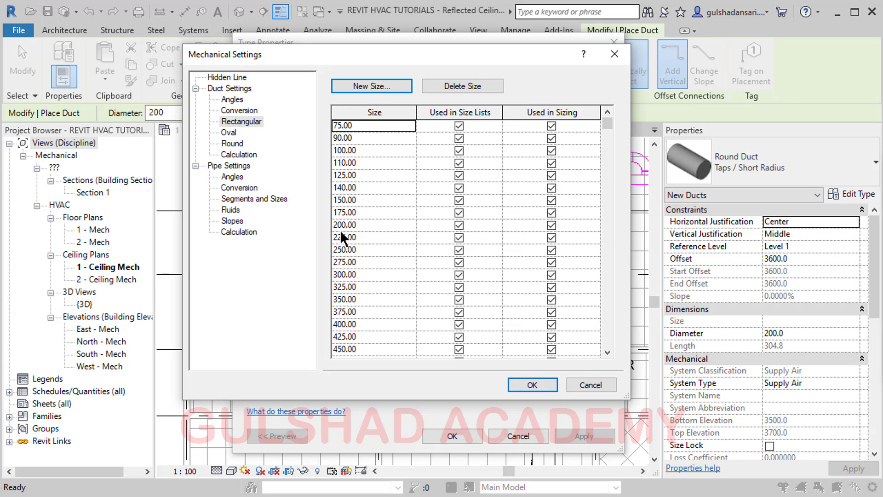
left_click(231, 141)
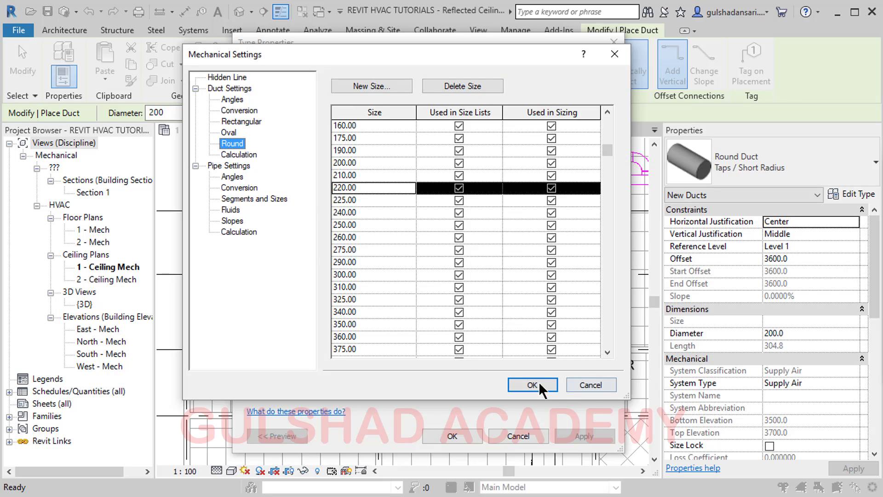
left_click(231, 132)
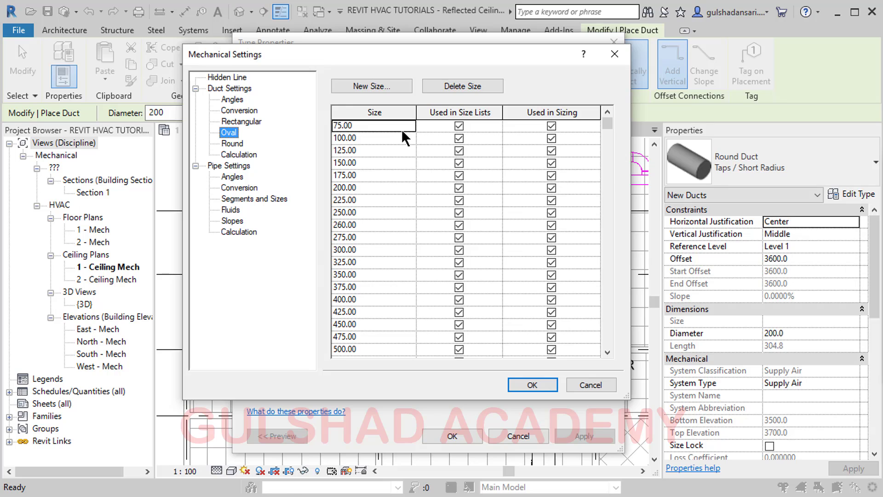
scroll(410, 214, "down", 20)
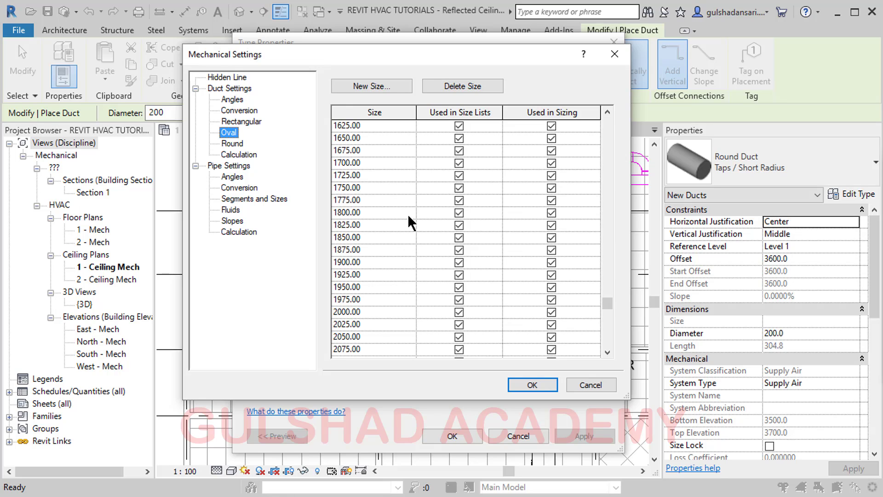
Return to the Round sizes and accept the mechanical settings, routing preferences and type properties of the round duct
left_click(232, 143)
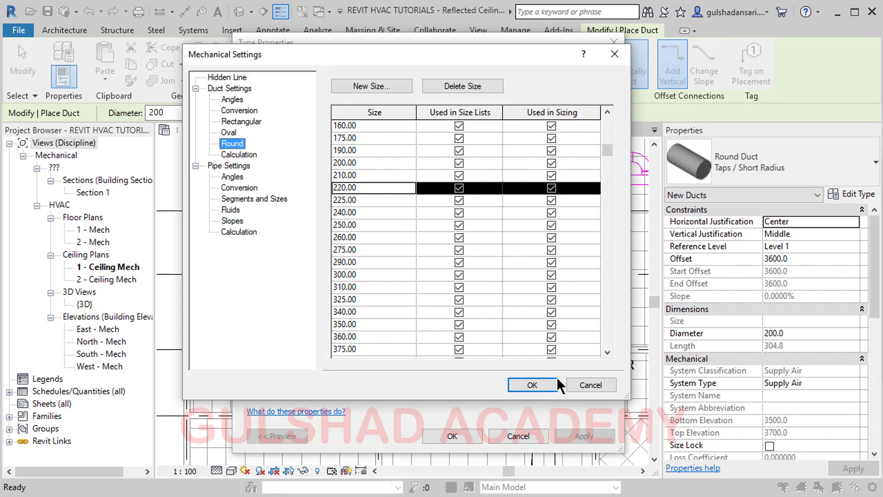
left_click(530, 383)
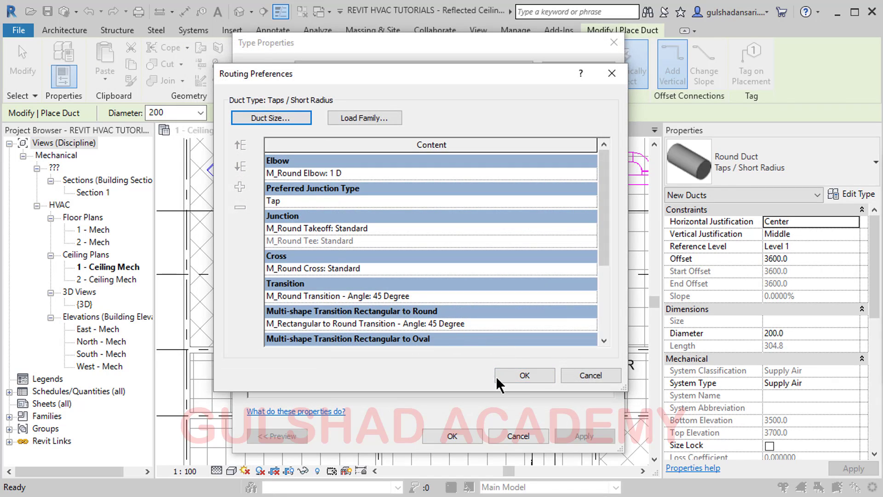
left_click(511, 373)
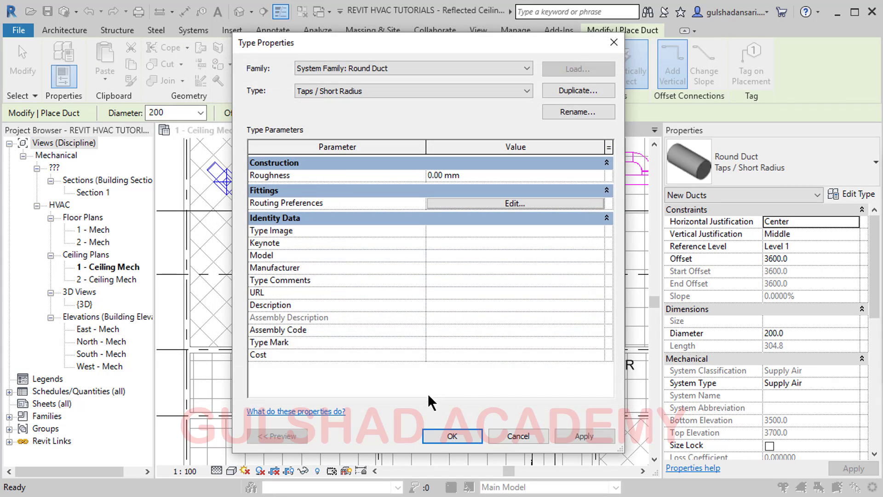
left_click(453, 435)
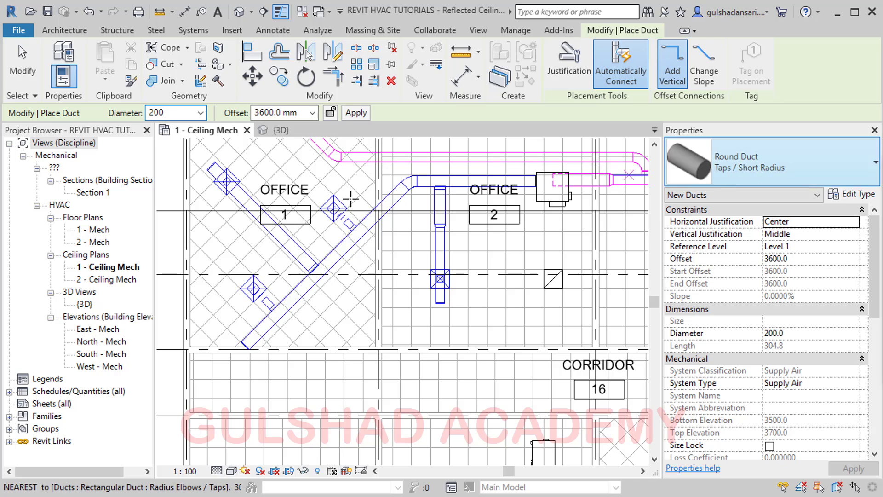
Check the diameter choices for round duct placement for the 220 mm size
left_click(205, 114)
left_click(201, 113)
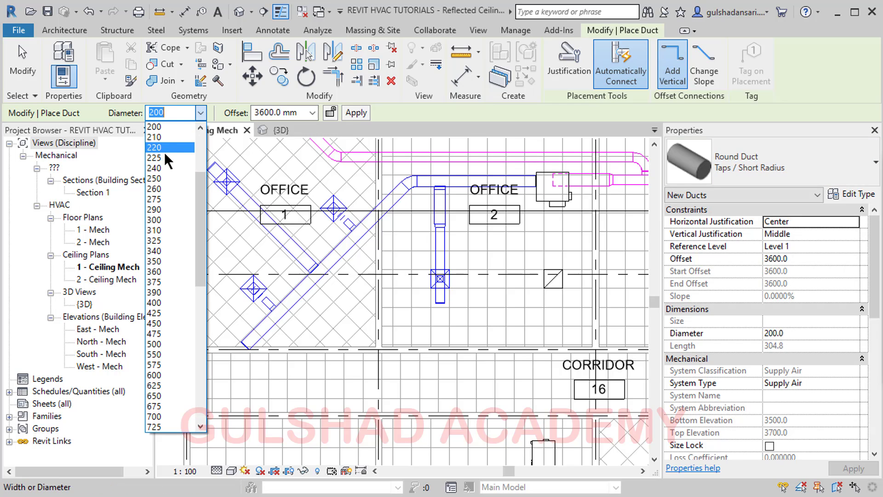
left_click_drag(202, 216, 198, 168)
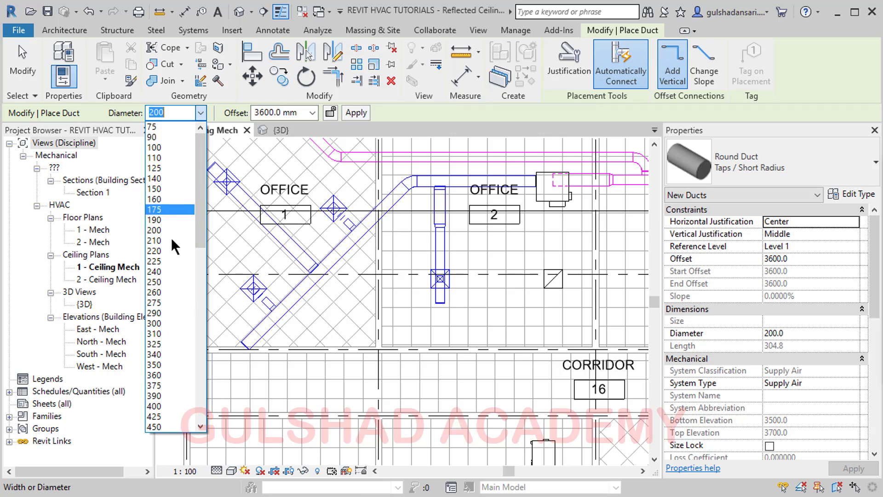
scroll(183, 267, "down", 5)
scroll(183, 267, "down", 6)
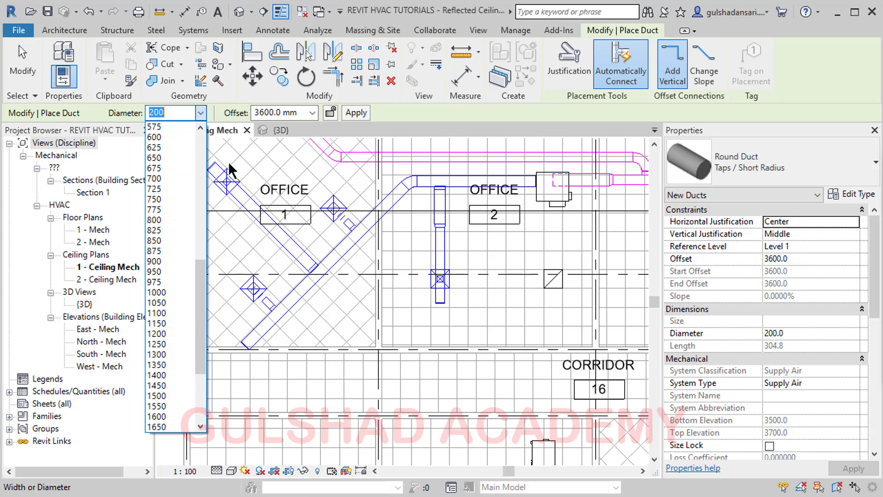
left_click(202, 113)
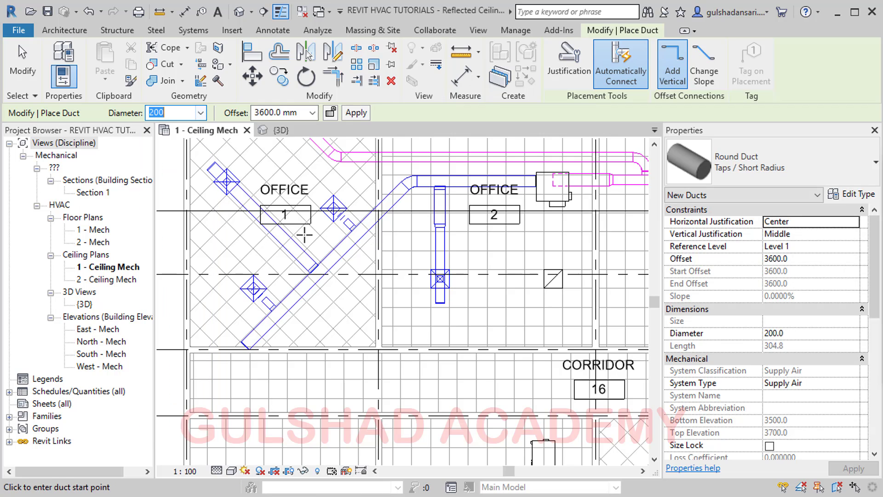
Exit duct placement and look over the duct layout around Offices 1, 2 and 3 in the ceiling plan
scroll(379, 210, "down", 2)
middle_click_drag(540, 243, 501, 265)
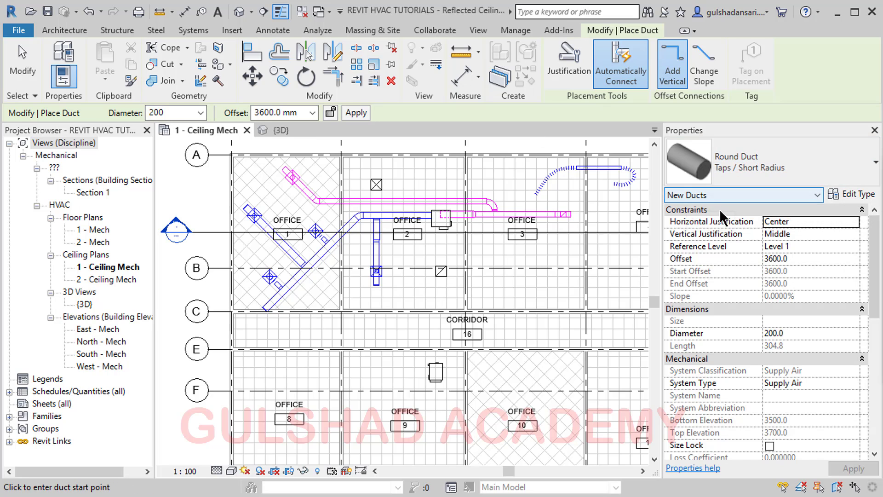
left_click(23, 60)
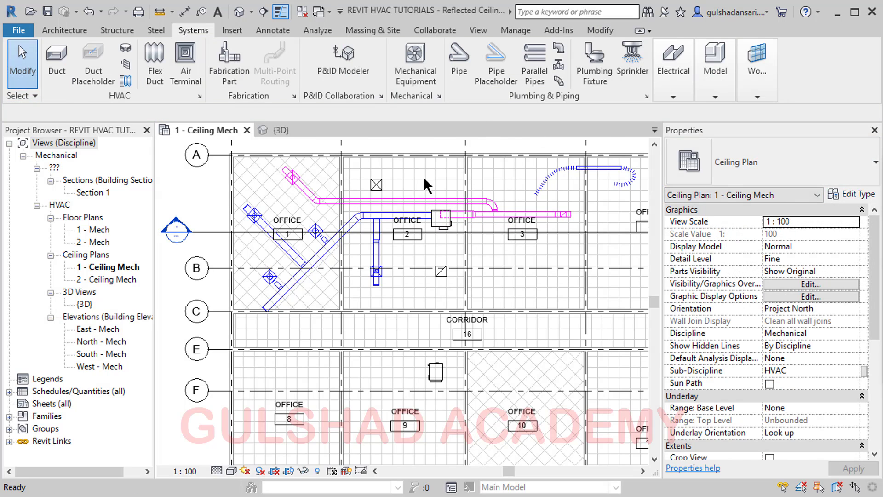
scroll(473, 258, "down", 3)
scroll(330, 250, "up", 5)
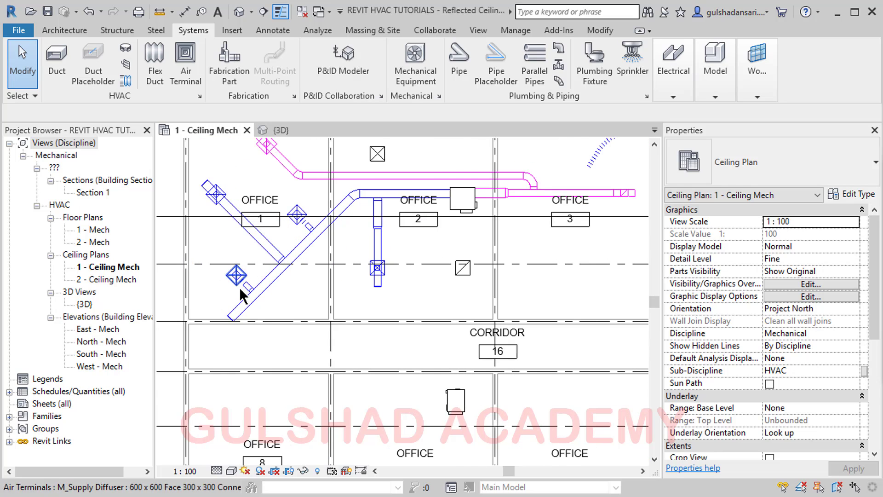
middle_click_drag(389, 269, 397, 297)
scroll(323, 249, "up", 2)
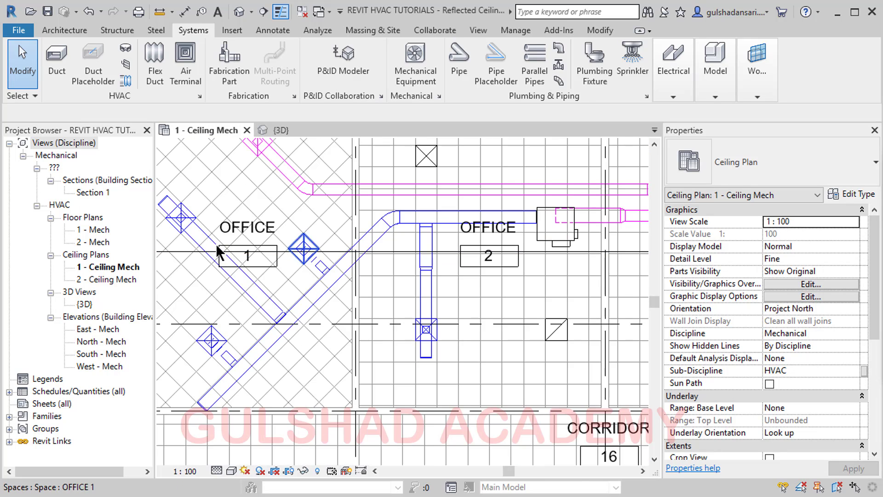
scroll(213, 264, "down", 2)
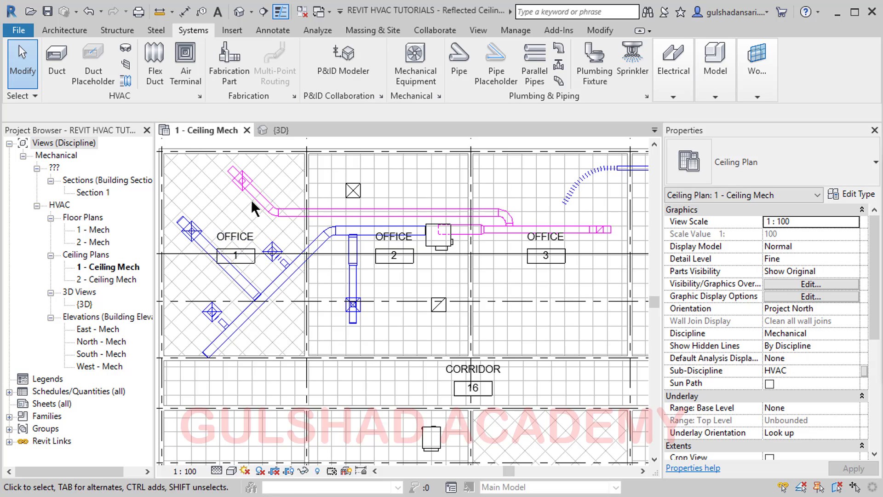